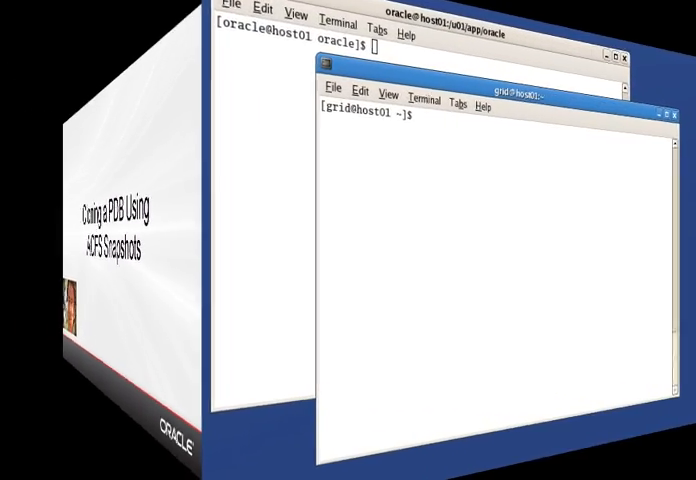
text(a)
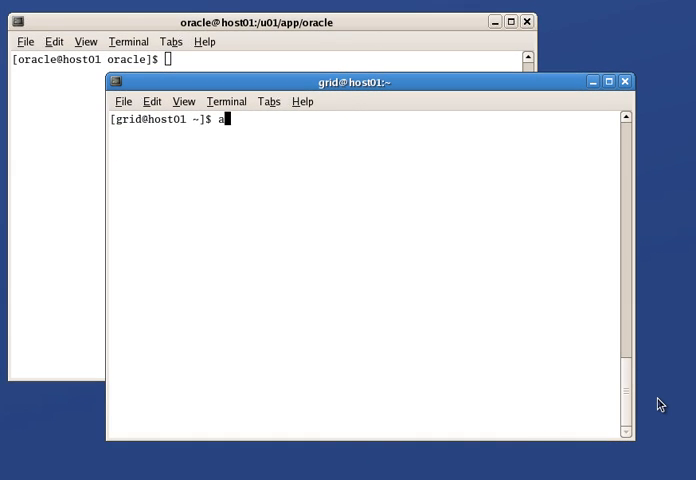
text(smca)
- Run asmca as the grid user to launch the ASM Configuration Assistant
key(Return)
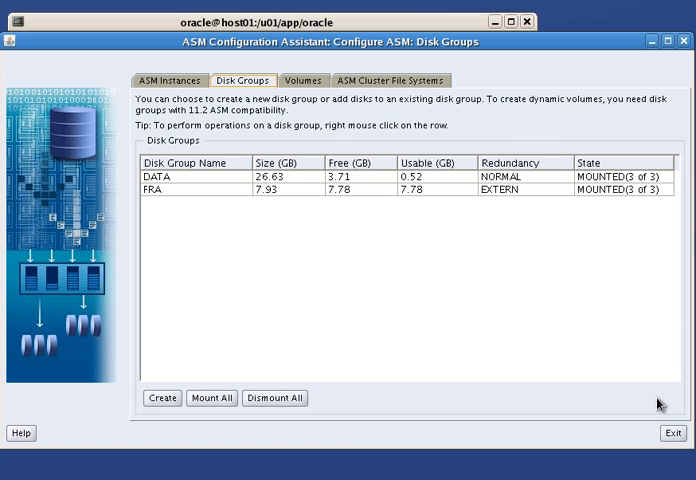
click(217, 182)
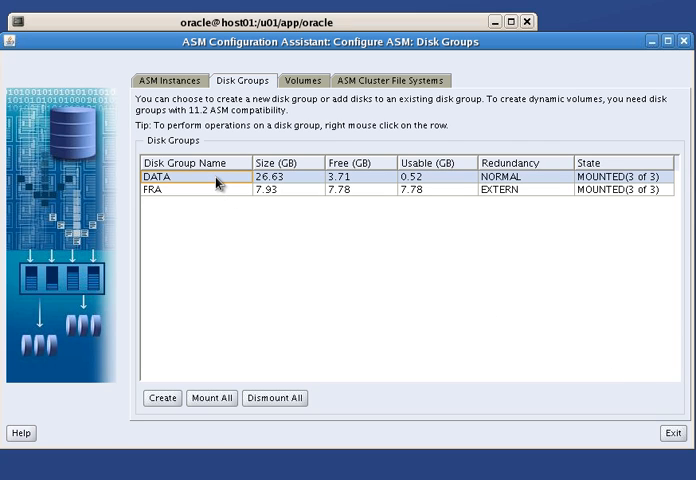
right_click(217, 182)
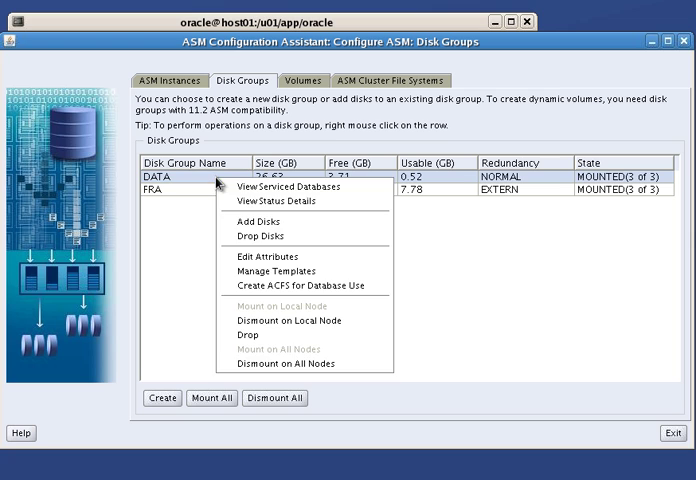
click(241, 262)
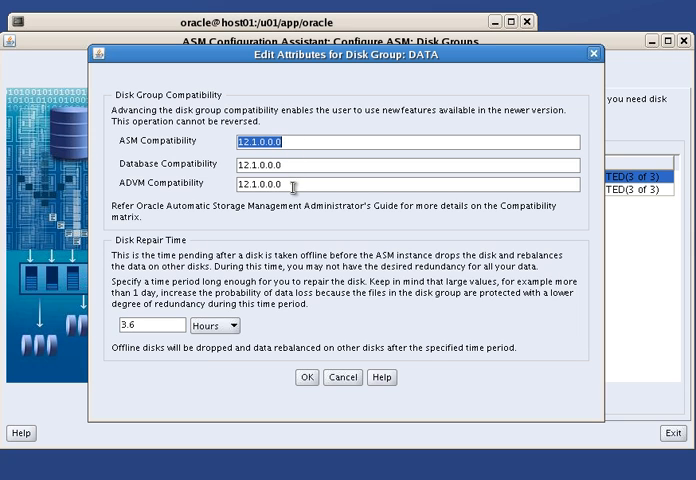
click(309, 380)
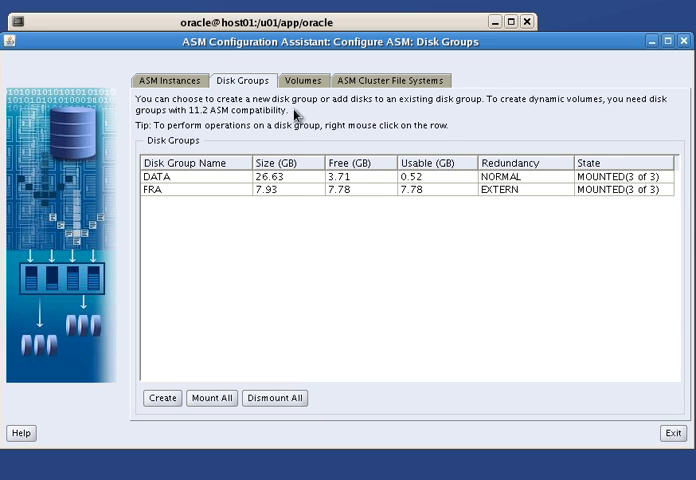
- Review the Volumes list for CDBVOL, then show the ASM Cluster File Systems list
click(322, 82)
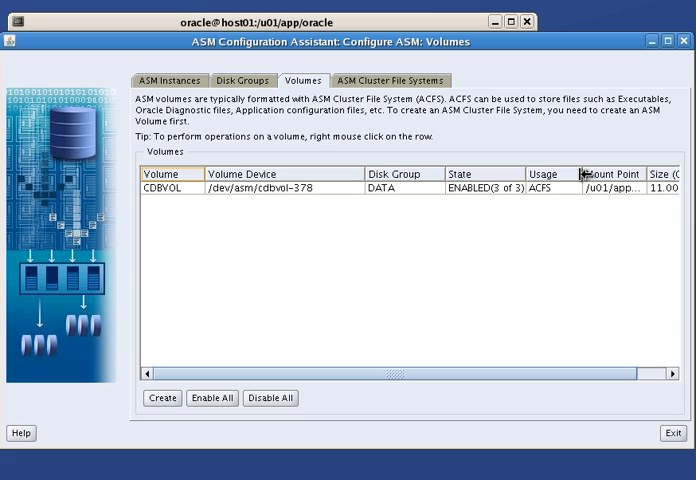
drag(584, 174, 491, 171)
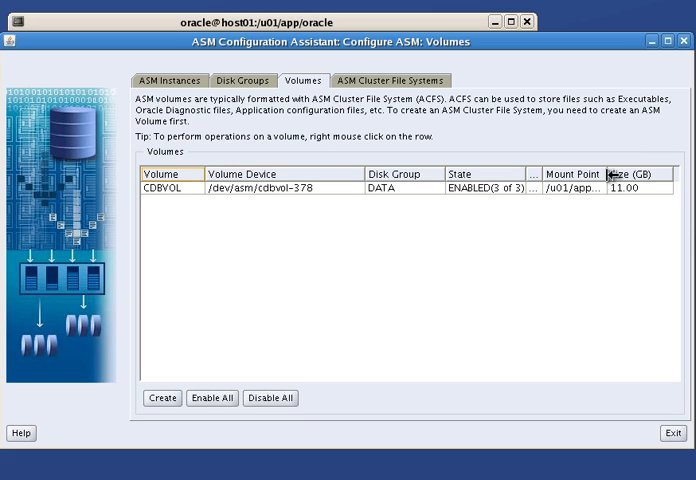
drag(610, 174, 682, 180)
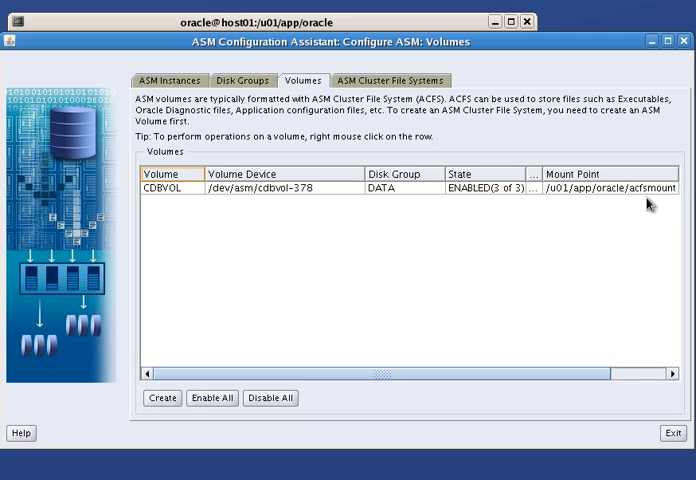
click(416, 84)
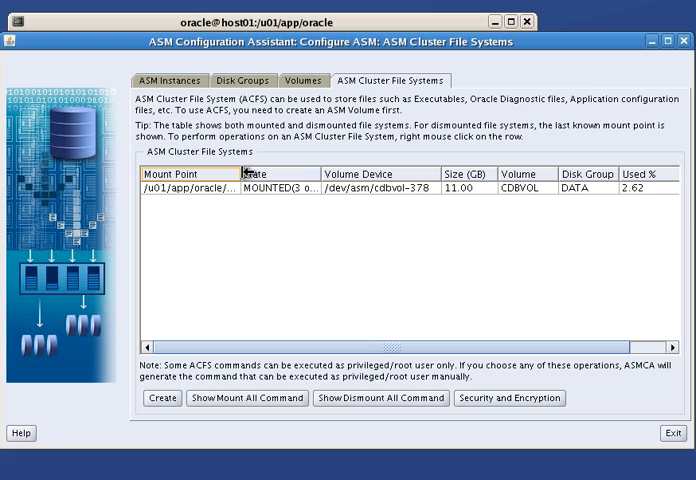
- Read the full CDBVOL mount path /u01/app/oracle/acfsmount, then exit the assistant with confirmation
drag(243, 173, 283, 178)
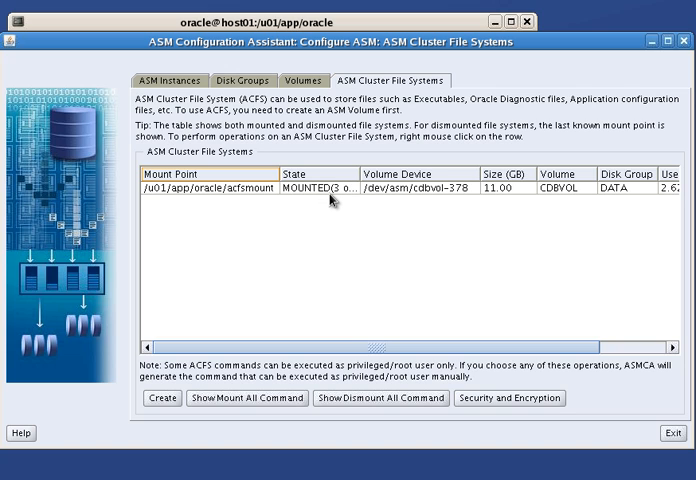
drag(375, 348, 443, 350)
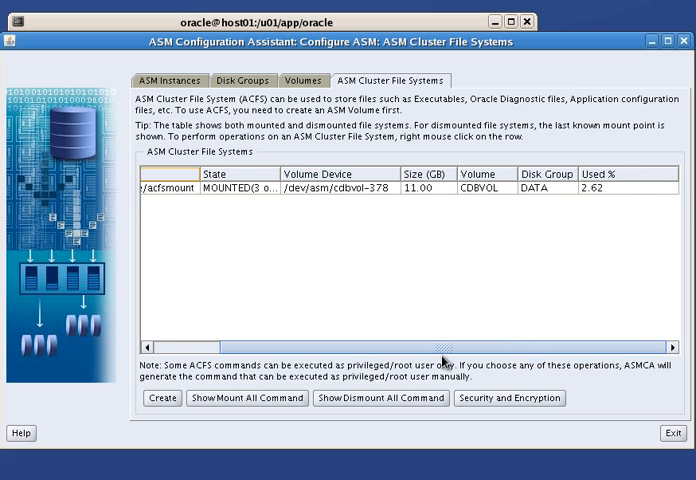
drag(449, 350, 348, 348)
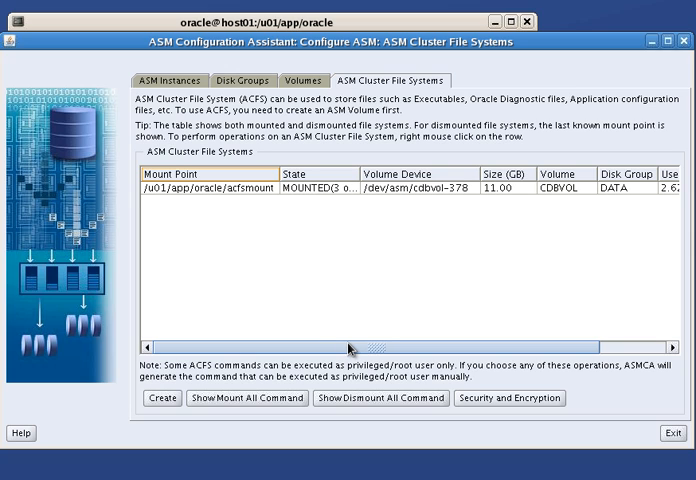
click(673, 434)
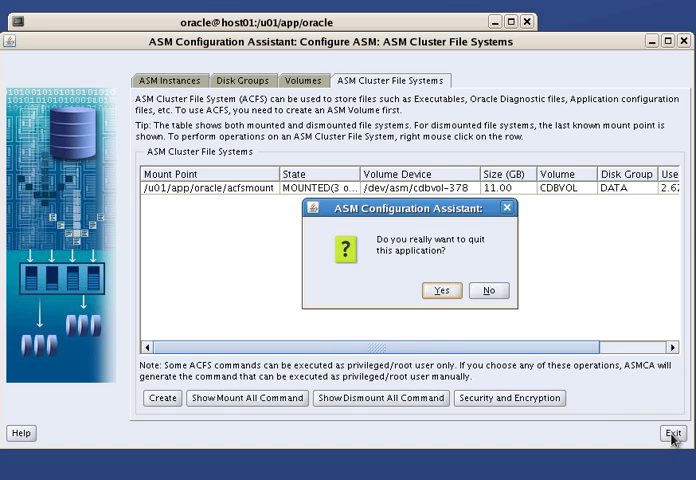
click(441, 291)
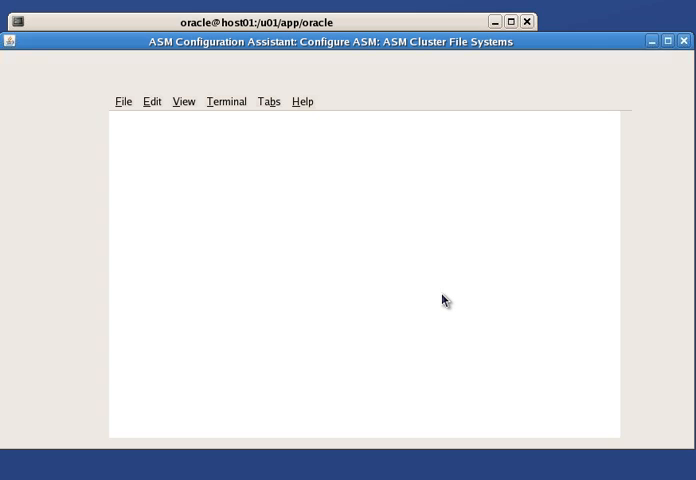
- In the oracle terminal, check pwd and ls, then cd into acfsmount and list it (only lost+found)
click(360, 27)
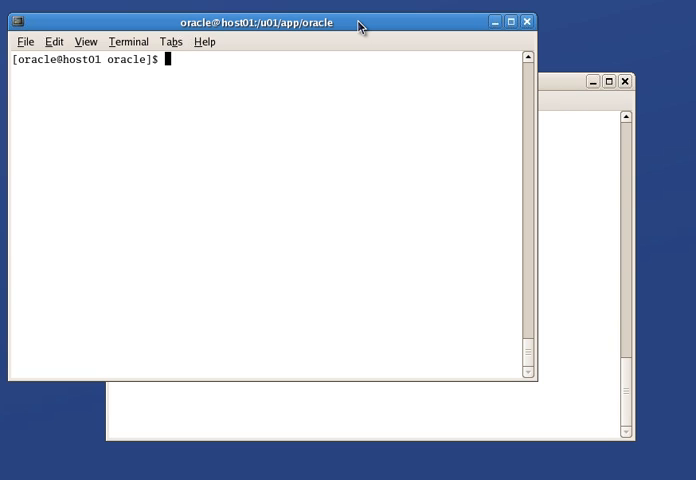
text(pwd)
key(Return)
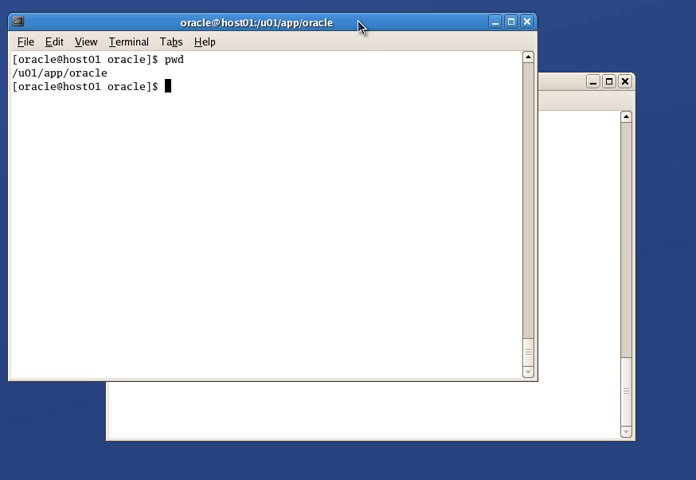
text(ls)
key(Return)
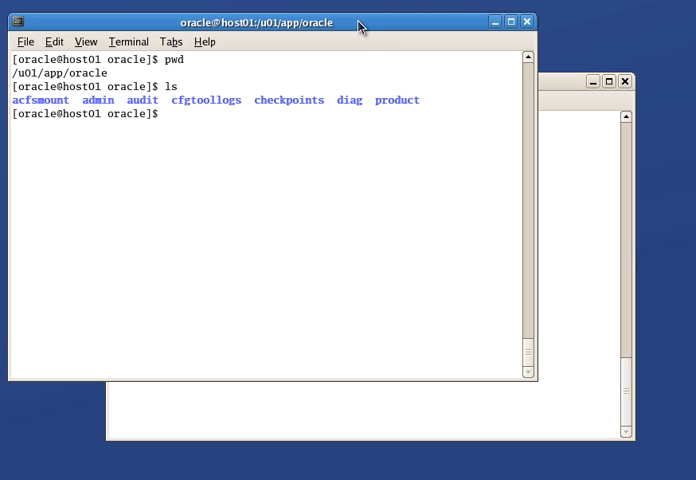
text(cd ac)
text(fsmount)
key(Return)
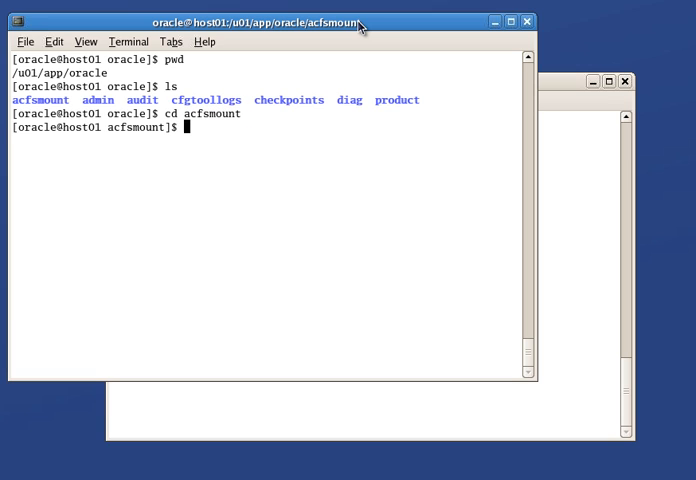
text(ls)
key(Return)
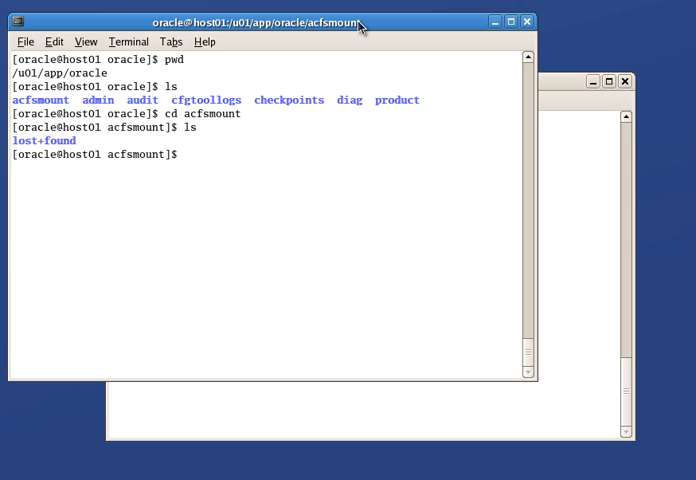
text(dbca)
- Launch dbca from the acfsmount directory
key(Return)
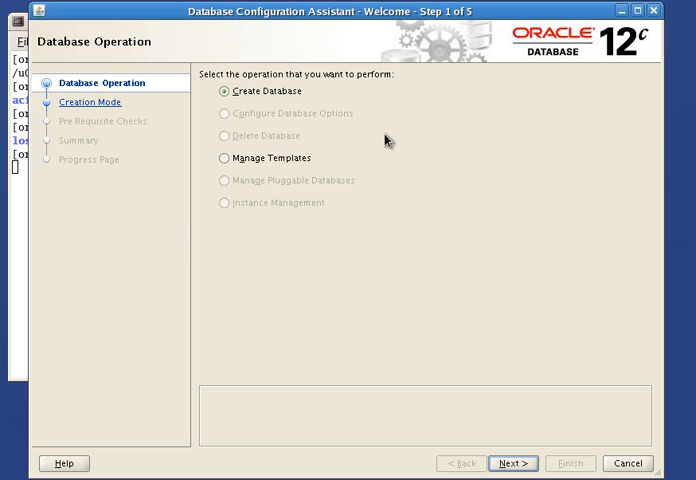
- Proceed with Create Database in Advanced Mode to the Database Template step
click(513, 465)
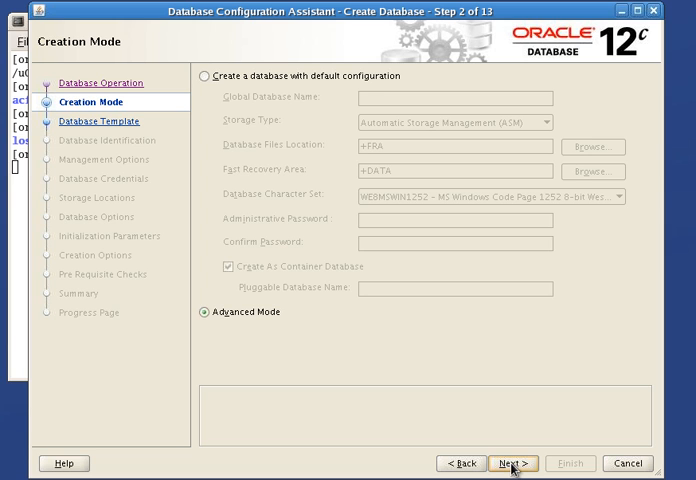
click(513, 464)
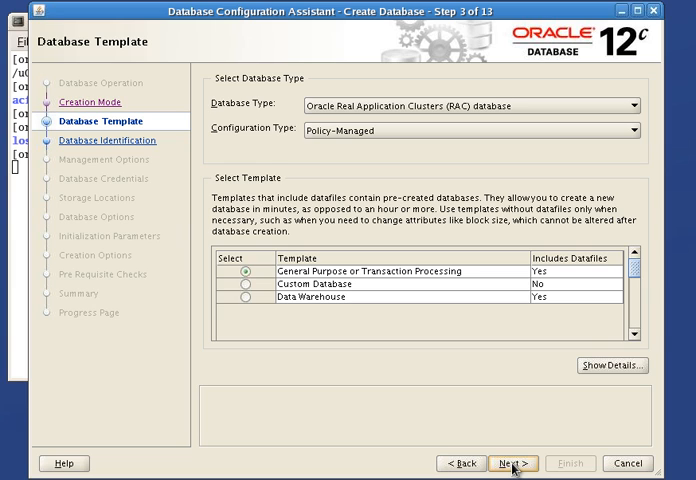
- Accept the General Purpose template and name the container database cdb1 with one PDB named PDB1
click(513, 464)
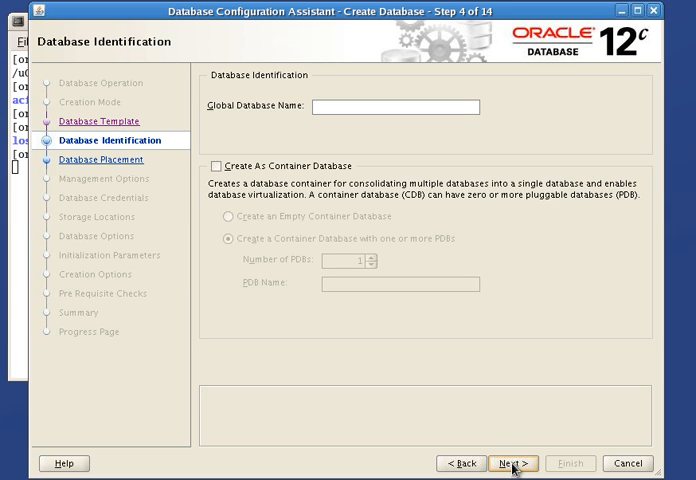
click(434, 108)
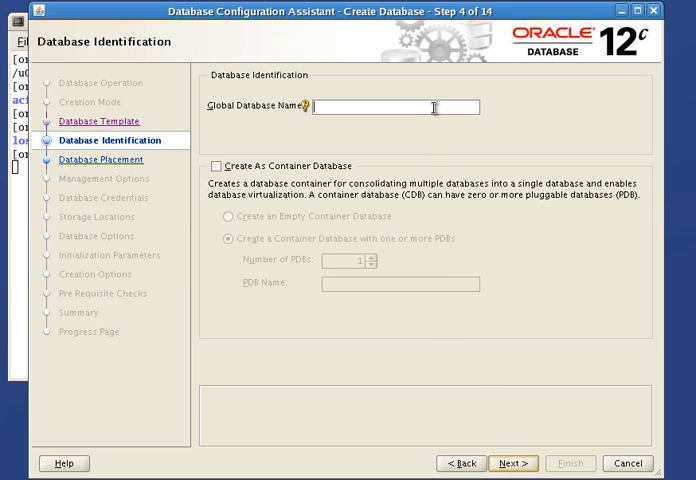
text(cdb)
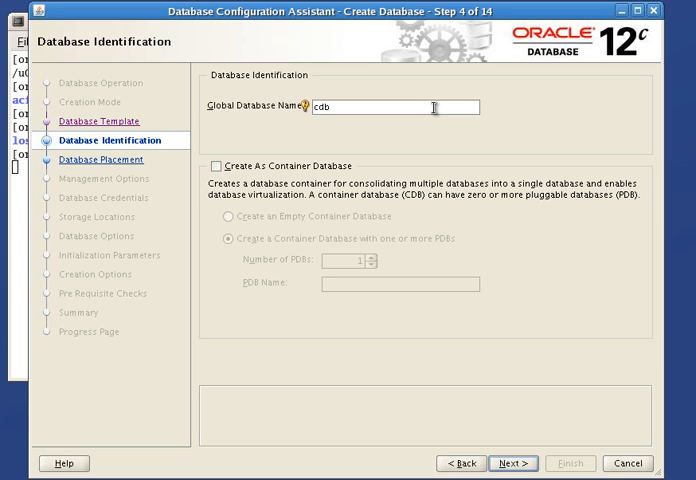
text(1)
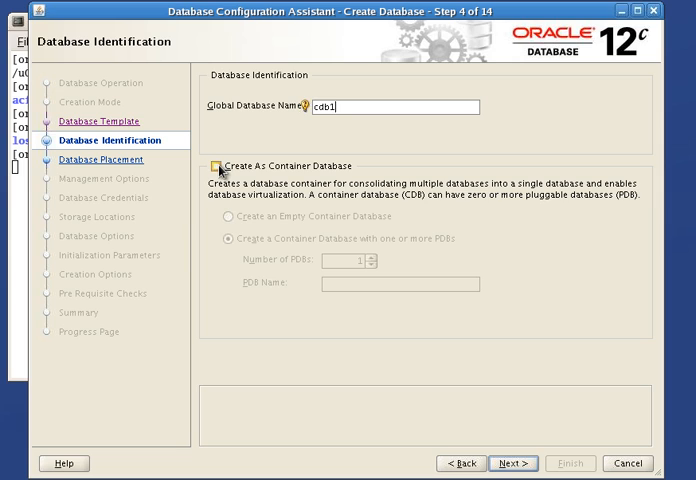
click(216, 167)
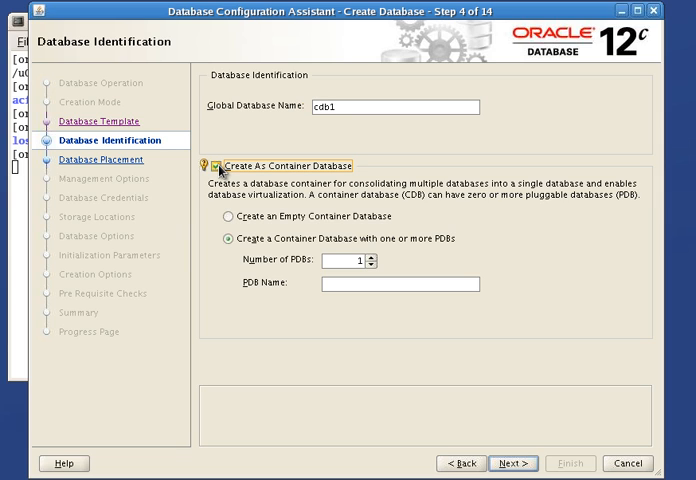
click(410, 290)
text(P)
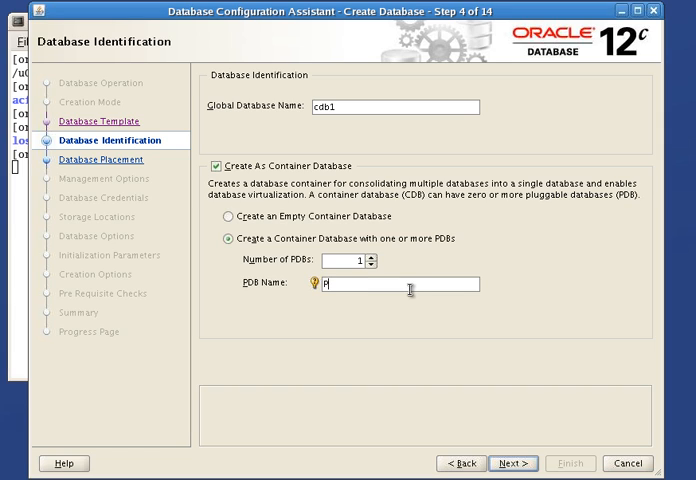
text(DB1)
click(523, 464)
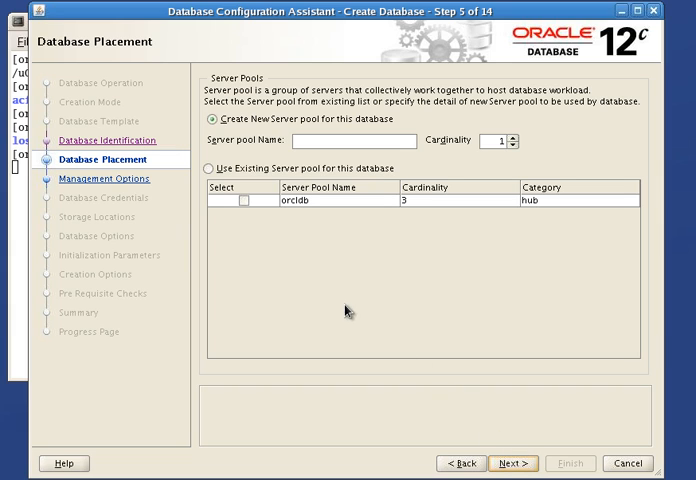
- Use the existing orcldb server pool and turn off EM Database Express and periodic CVU checks
click(210, 170)
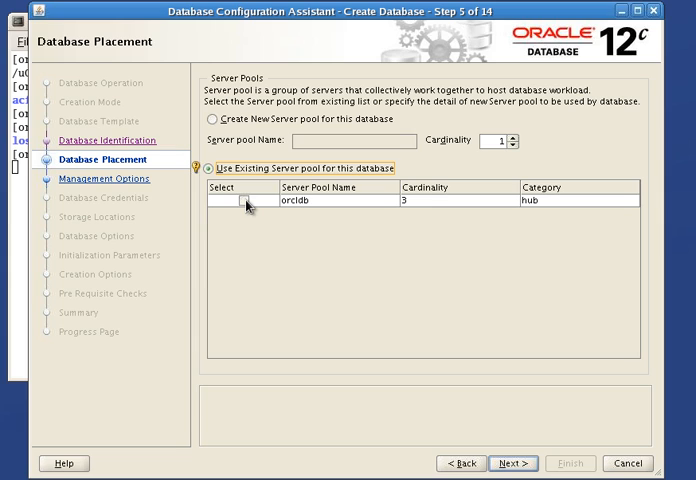
click(244, 201)
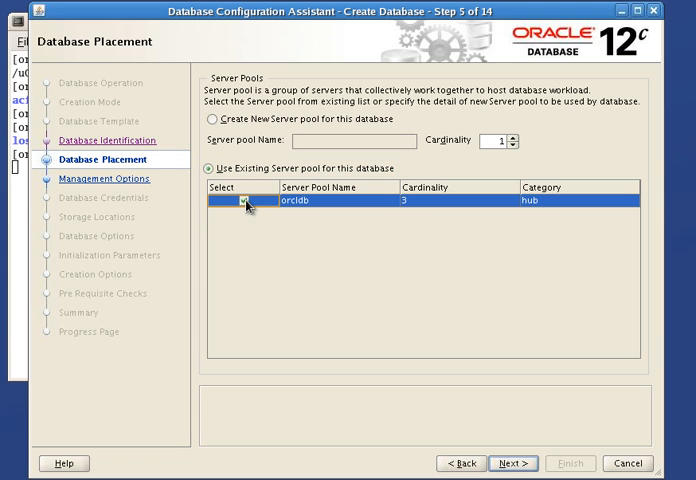
click(513, 463)
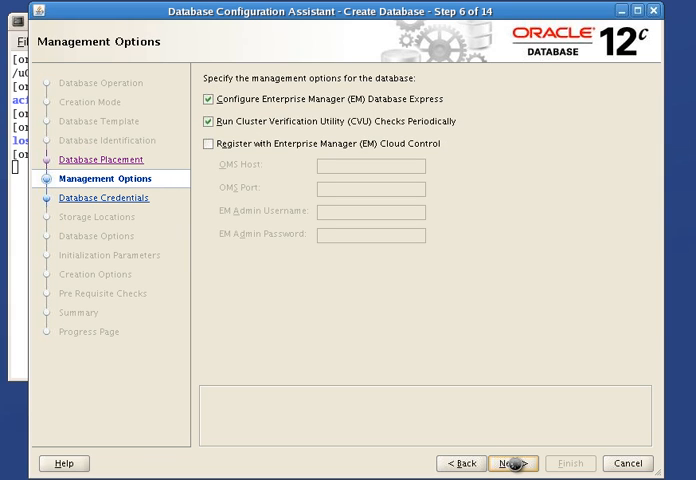
click(208, 99)
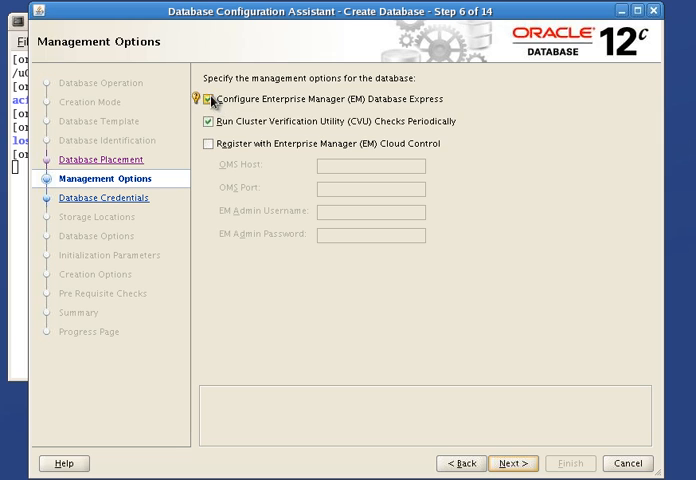
click(209, 122)
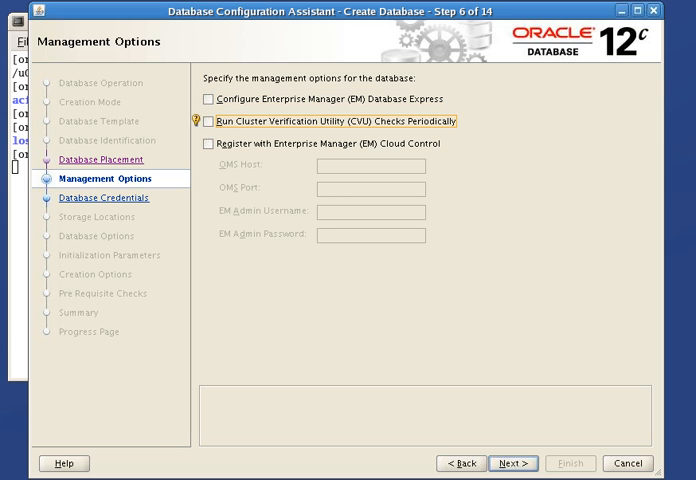
- Set one shared administrative password for all accounts and confirm it
click(513, 465)
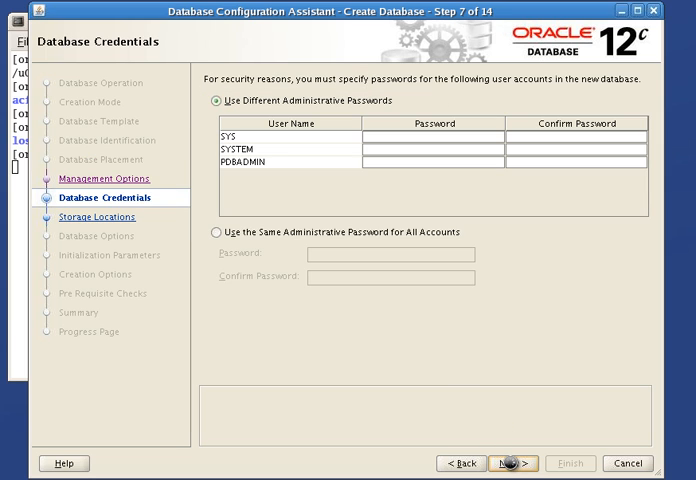
click(217, 233)
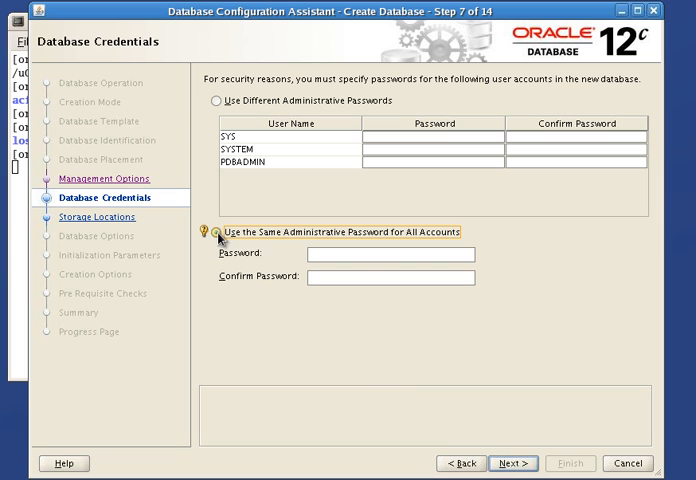
click(407, 256)
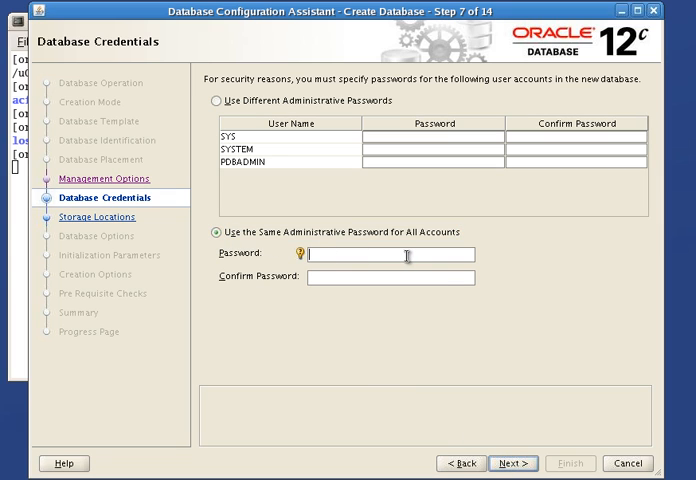
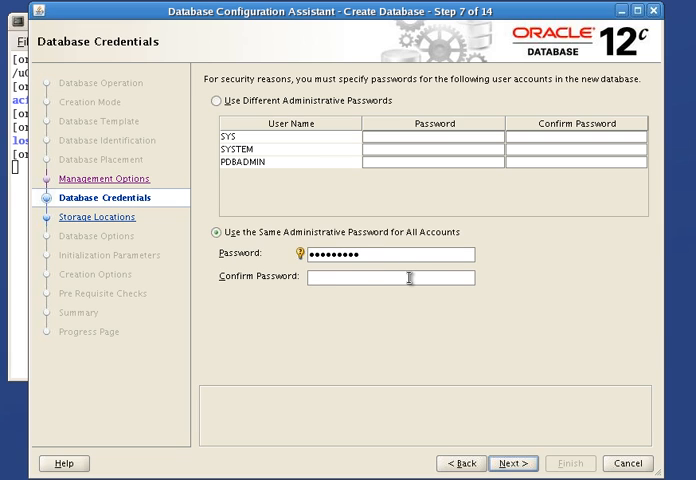
click(409, 278)
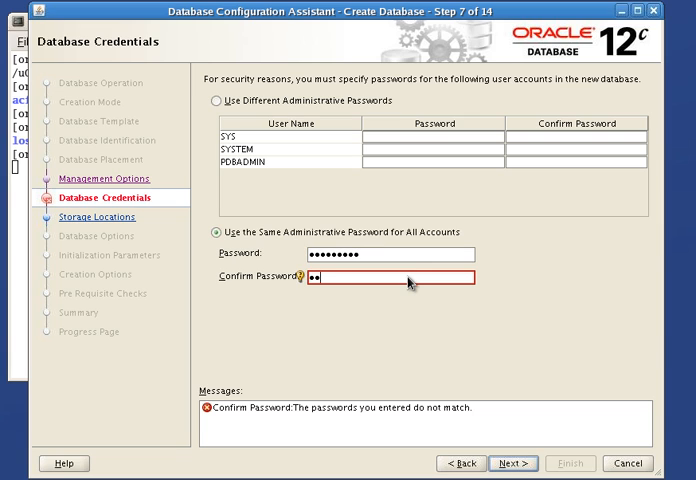
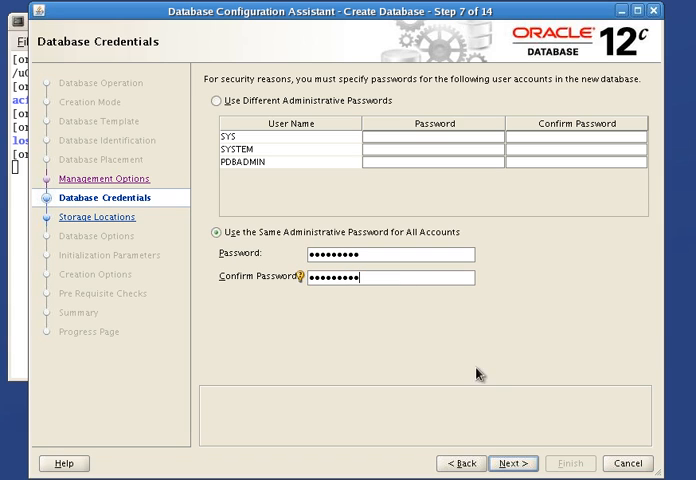
- Store database files on the file system at /u01/app/oracle/acfsmount/oradata with no fast recovery area
click(512, 465)
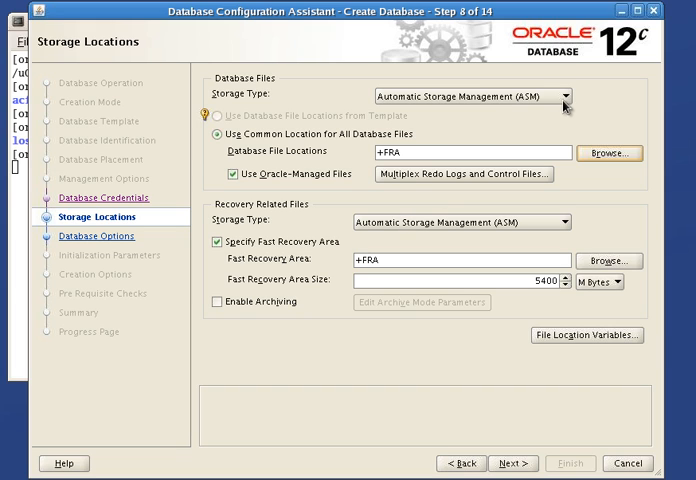
click(566, 99)
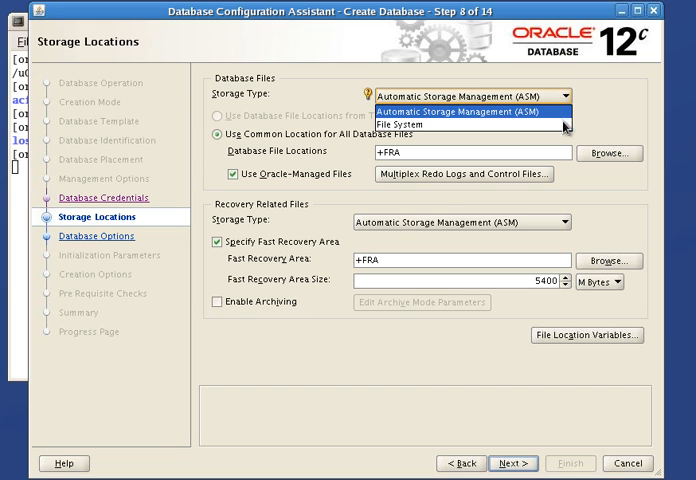
click(562, 127)
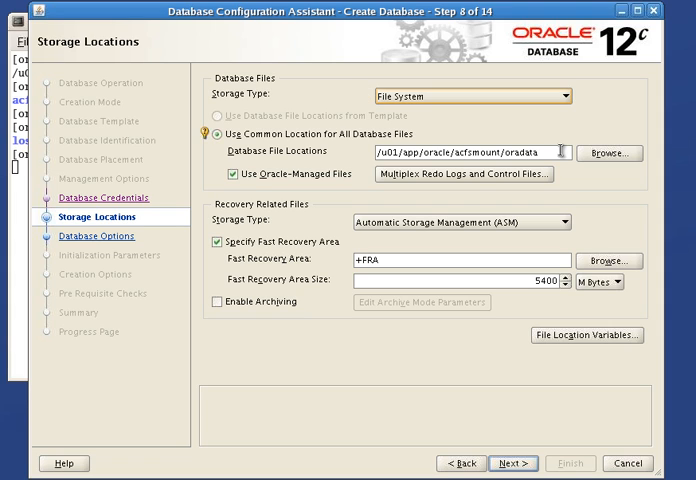
click(561, 152)
click(215, 244)
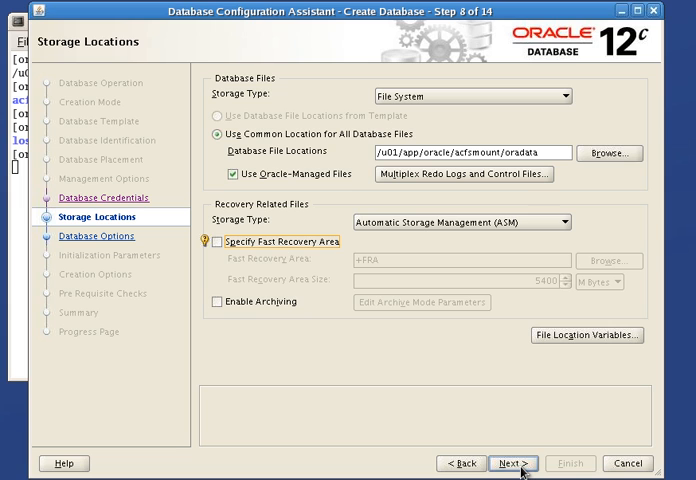
- Reduce the memory allocation, choose Unicode AL32UTF8 as the character set, and reach Creation Options
click(521, 467)
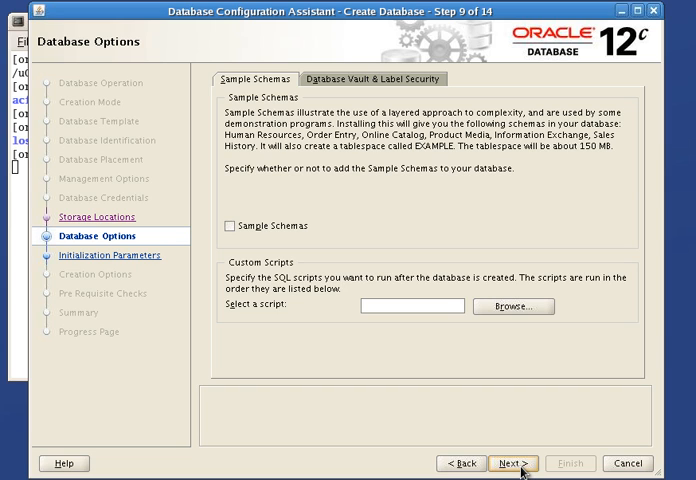
click(521, 465)
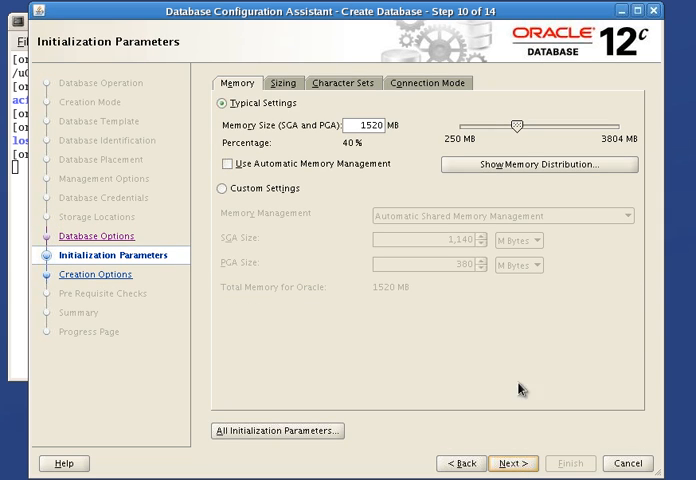
drag(516, 128, 510, 131)
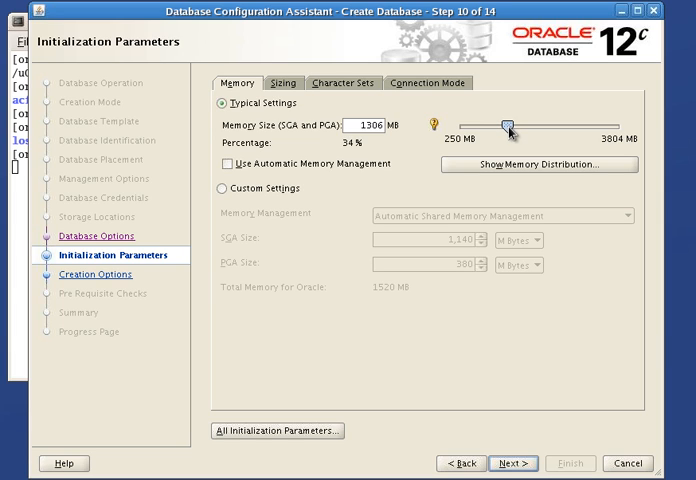
click(336, 89)
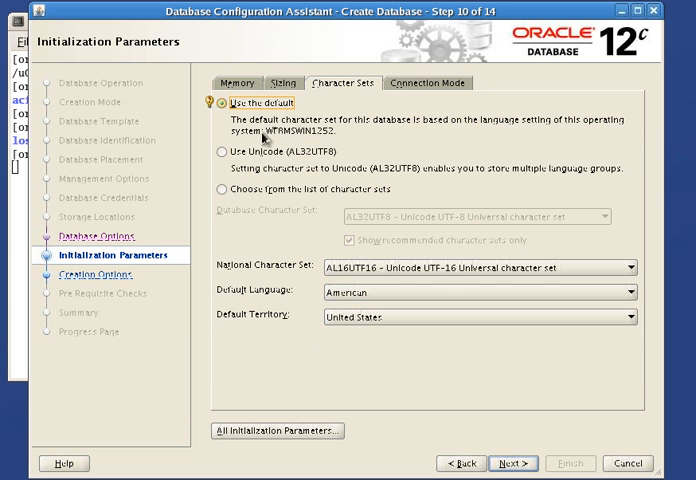
click(223, 153)
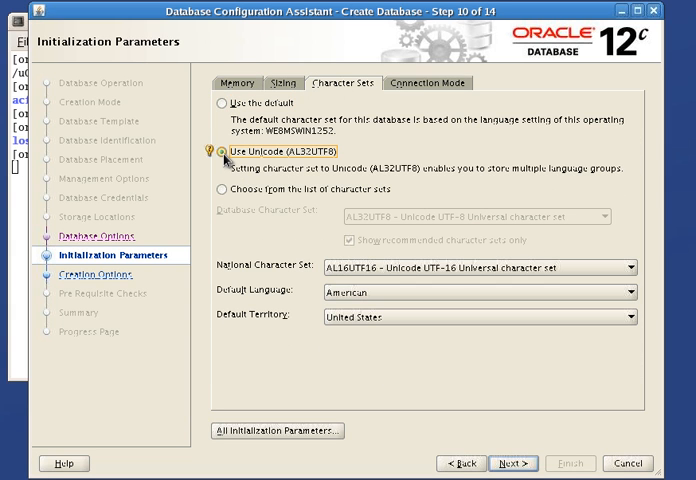
click(517, 463)
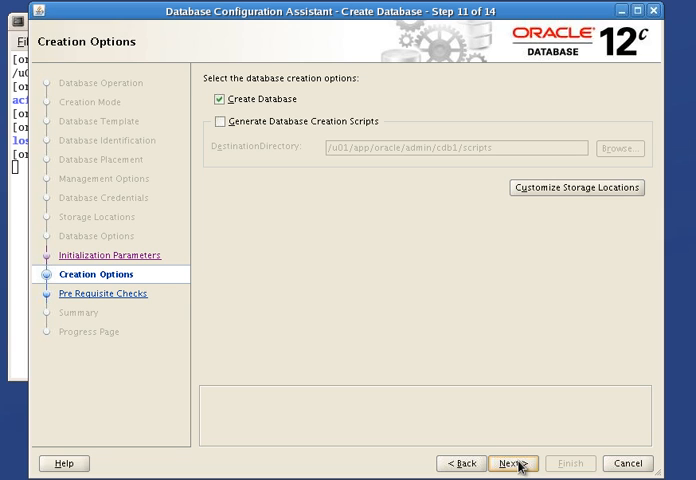
- Advance from Creation Options through prerequisite checks to the cdb1 summary
click(512, 464)
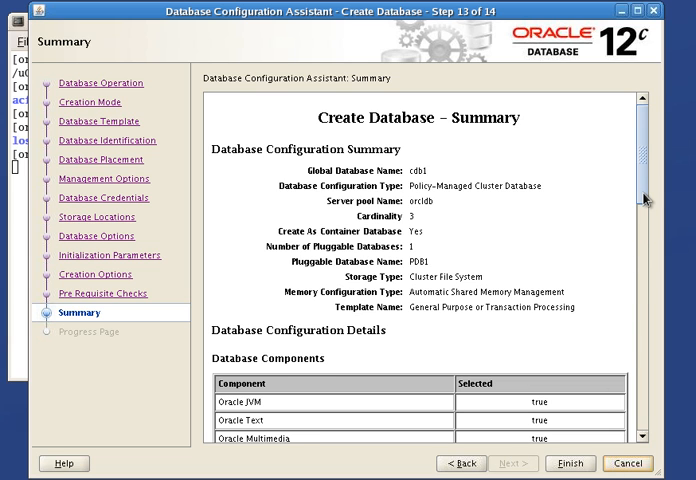
mouse_move(645, 198)
mouse_down()
mouse_move(642, 211)
mouse_move(680, 363)
mouse_move(671, 399)
mouse_move(646, 432)
mouse_move(645, 417)
mouse_move(645, 444)
mouse_up()
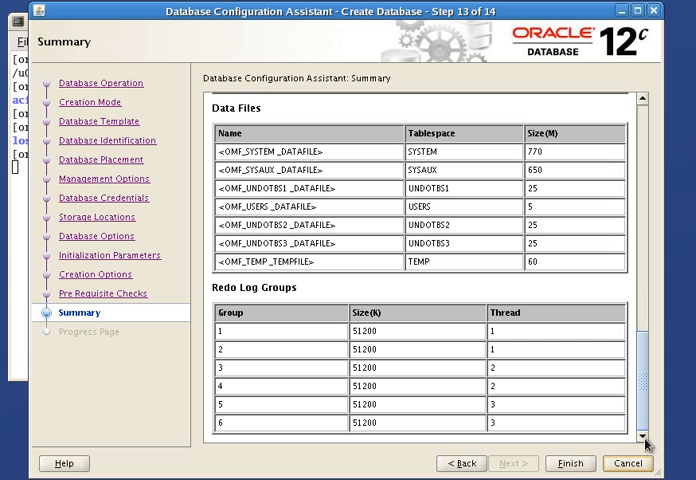
- Finish creating cdb1 with PDB1, dismiss the completion dialog and close DBCA
click(580, 464)
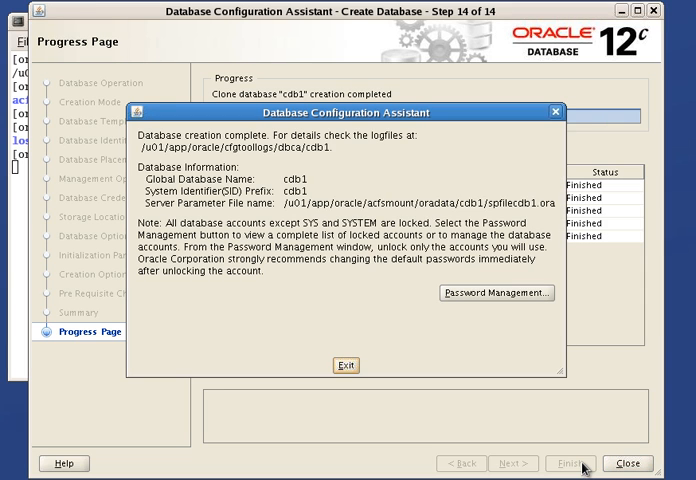
click(347, 367)
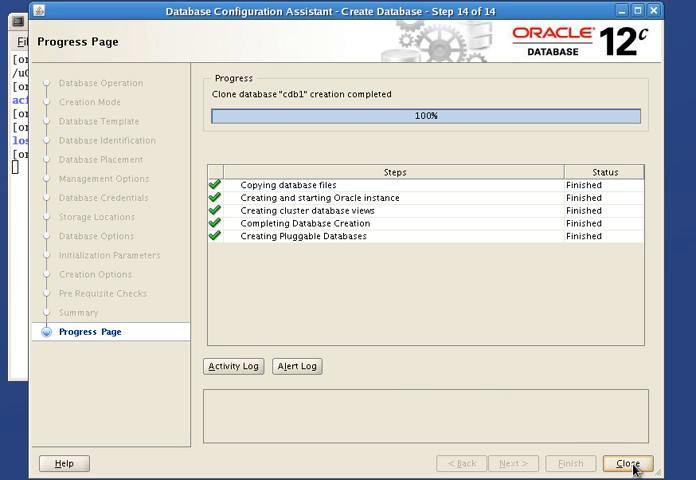
click(631, 465)
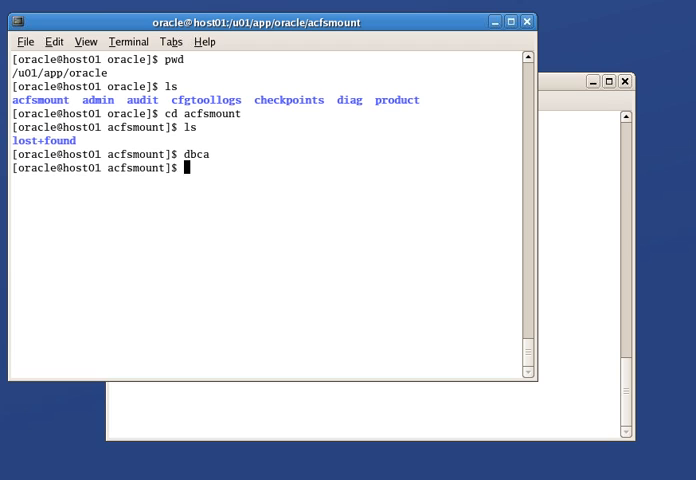
text(ls -l)
- List the ACFS mount, enter oradata/CDB1 to see its contents, and grep for smon processes
key(Return)
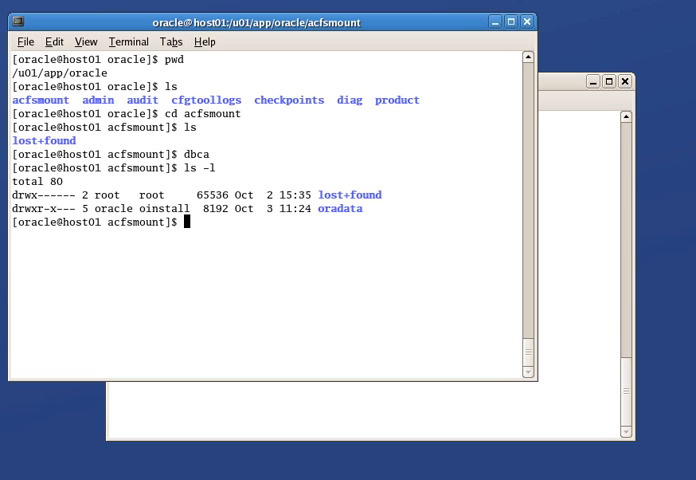
text(cd )
text(oradata)
key(Return)
text(l)
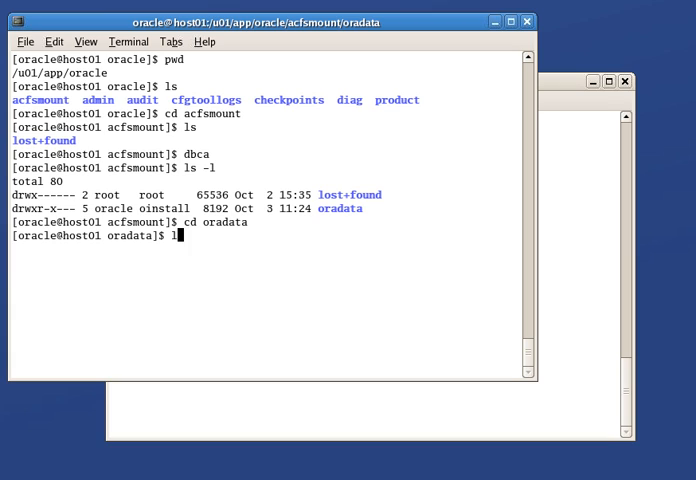
text(s)
key(Return)
text(cd )
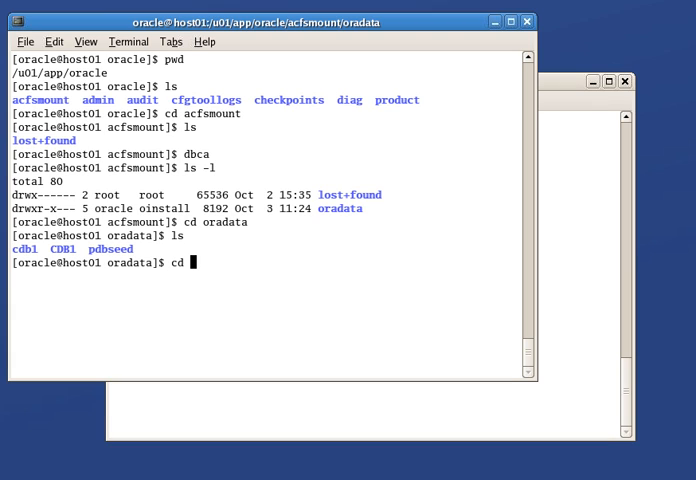
text(CDB1)
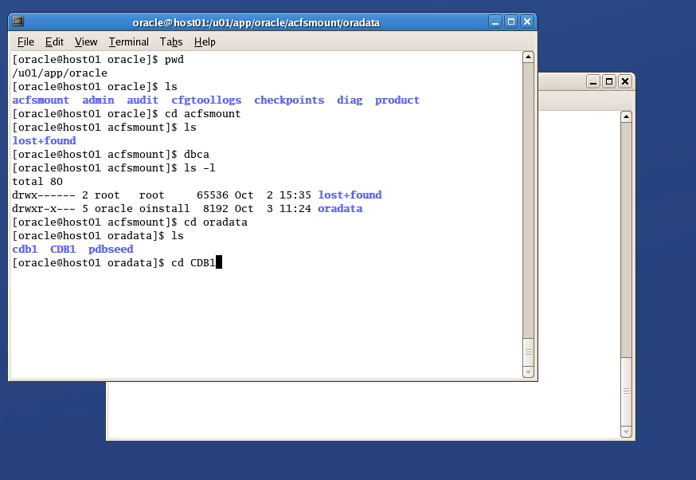
key(Return)
text(ls)
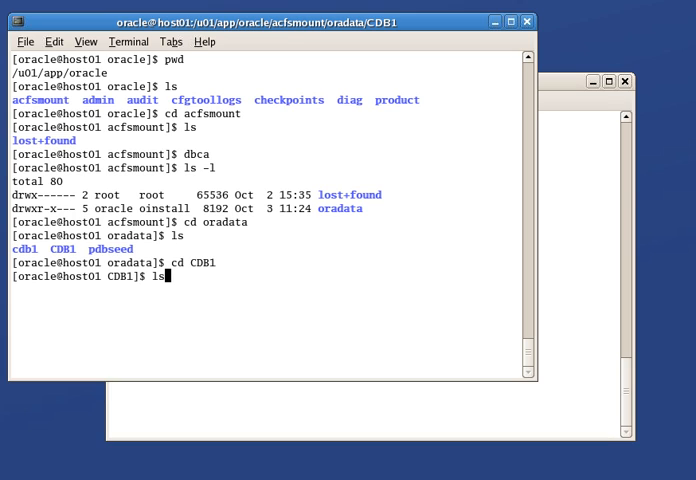
key(Return)
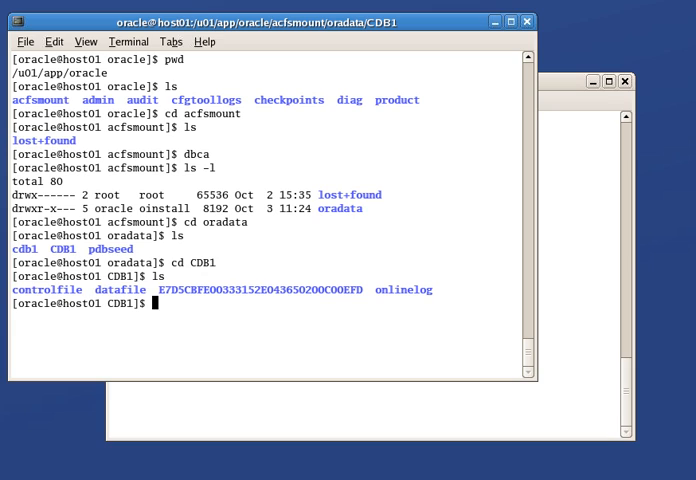
text(ps -e)
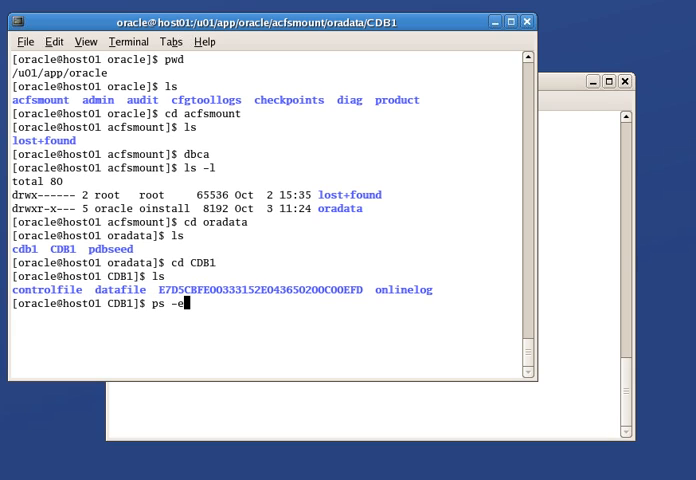
text(f |)
text( grep )
text(smon)
key(Return)
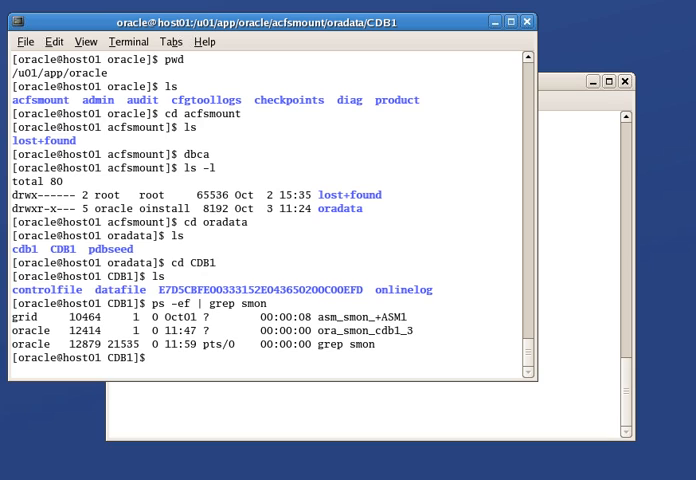
text(export )
text(ORAC)
text(LE_SID)
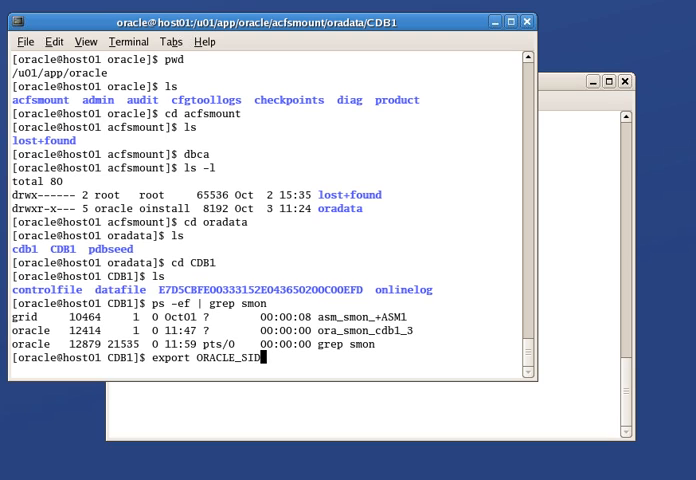
text(=)
text(cdb)
text(1_3)
- Connect as sysdba to cdb1_3, list v$pdbs open modes and show db_create_file_dest
key(Return)
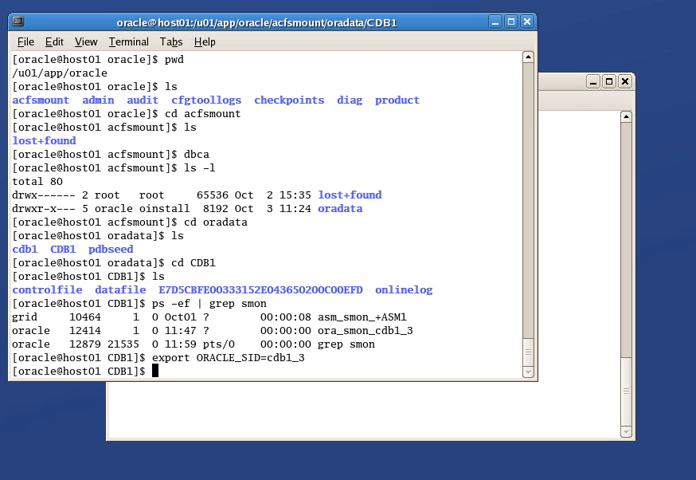
text(sqlpl)
text(us / as sysd)
text(ba)
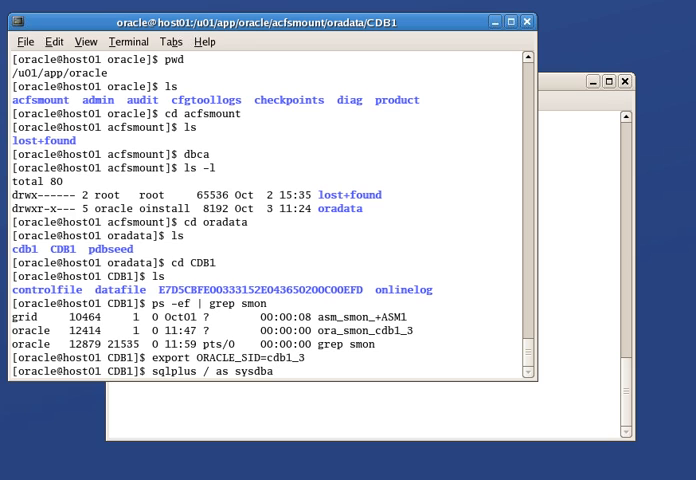
key(Return)
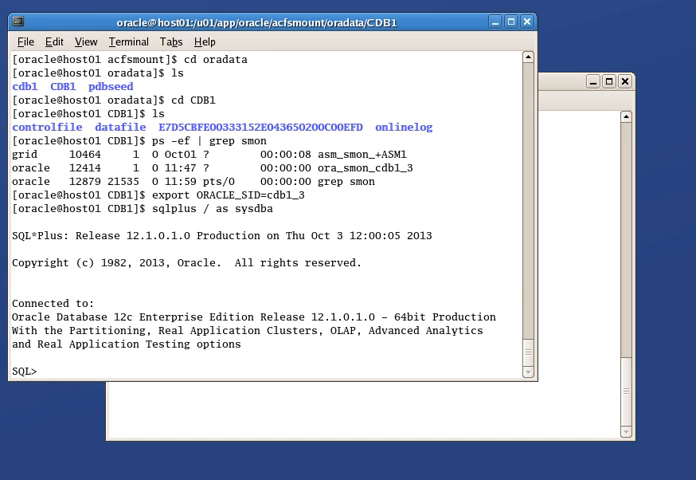
text(select )
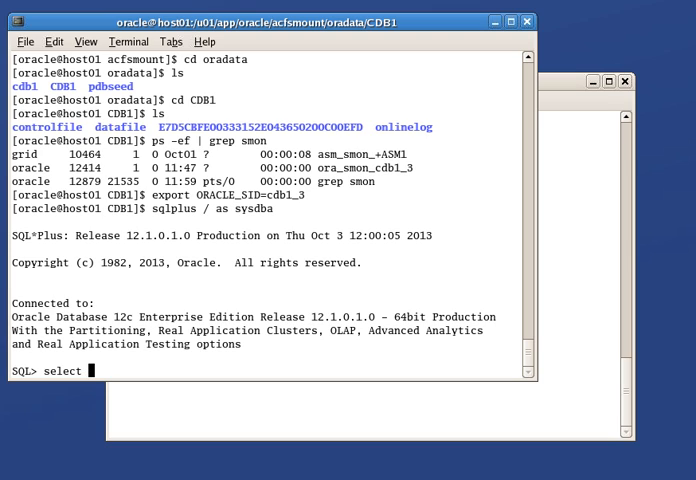
text(name)
text(,open_)
text(mode fro)
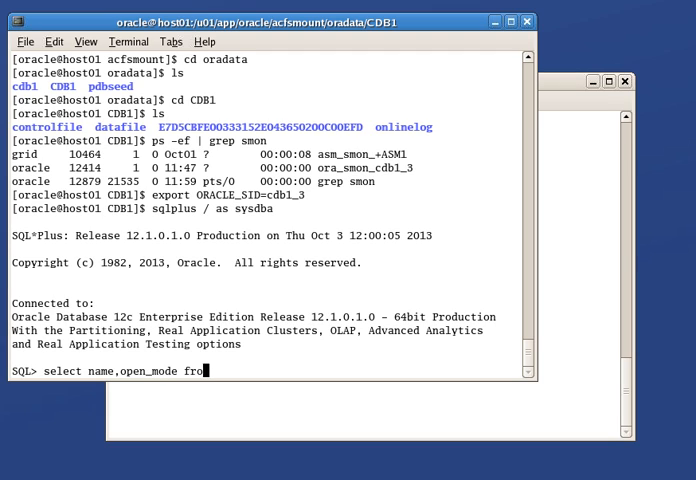
text(m v$p)
text(dbs;)
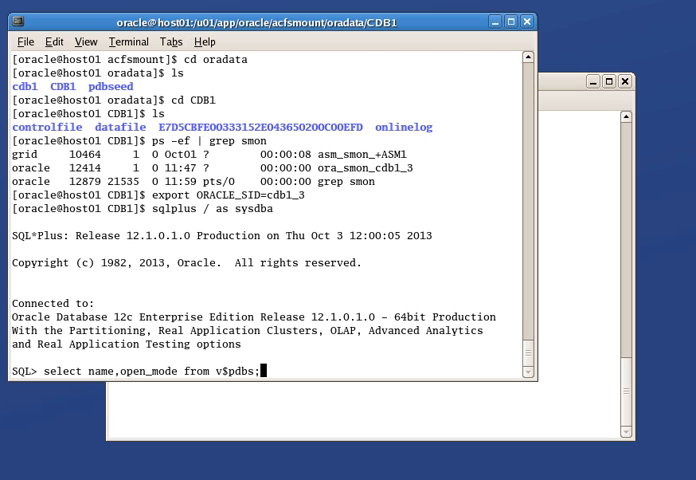
key(Return)
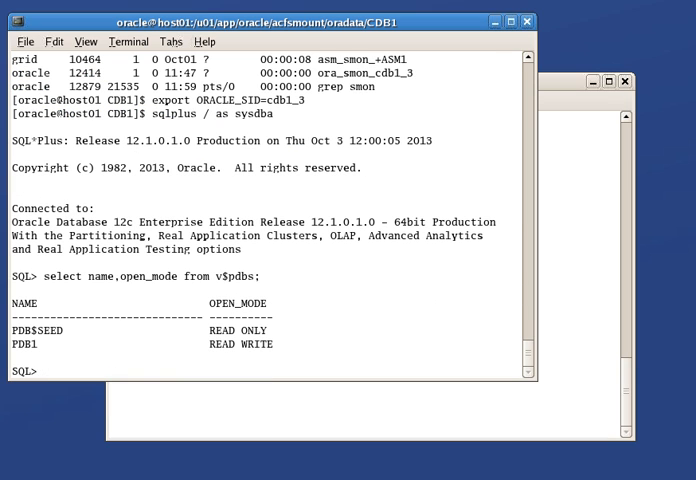
text(show)
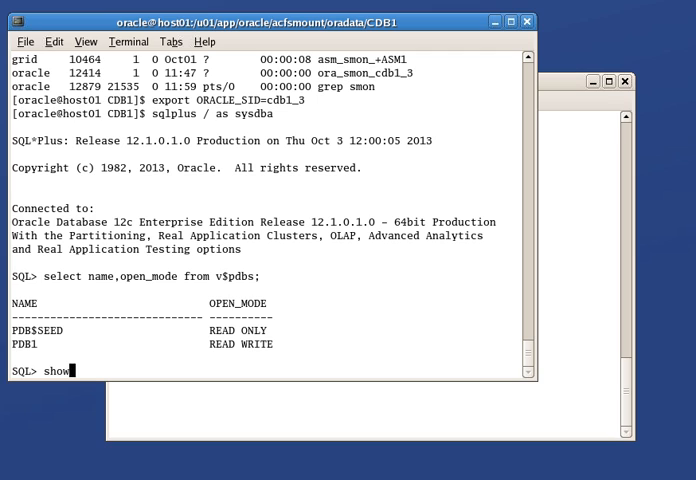
text( parameter )
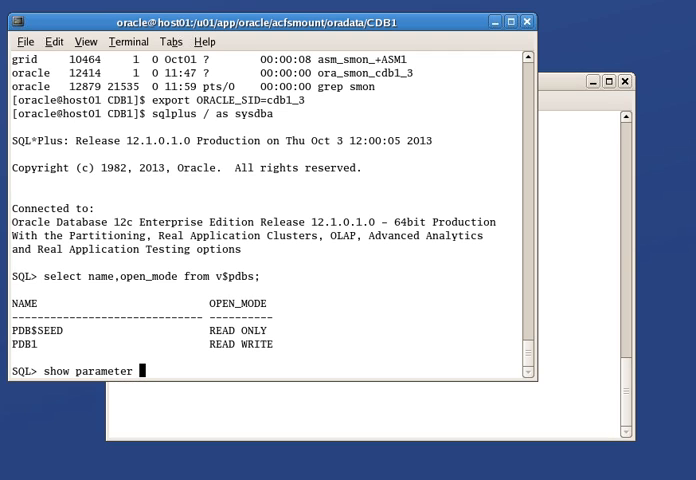
text(db_c)
text(reate_)
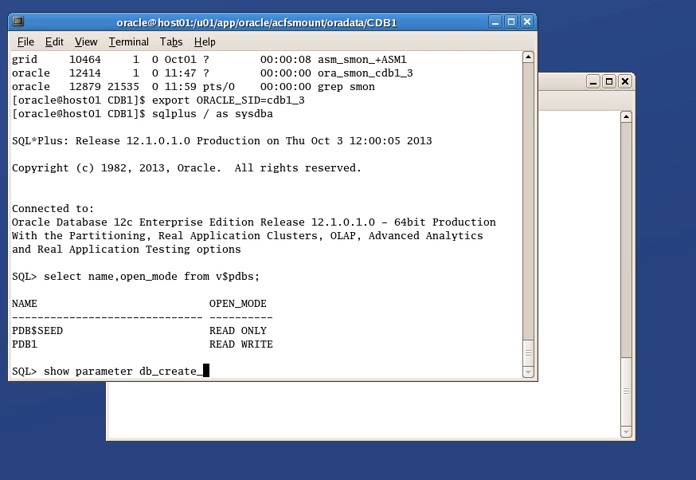
text(file_des)
text(t)
key(Return)
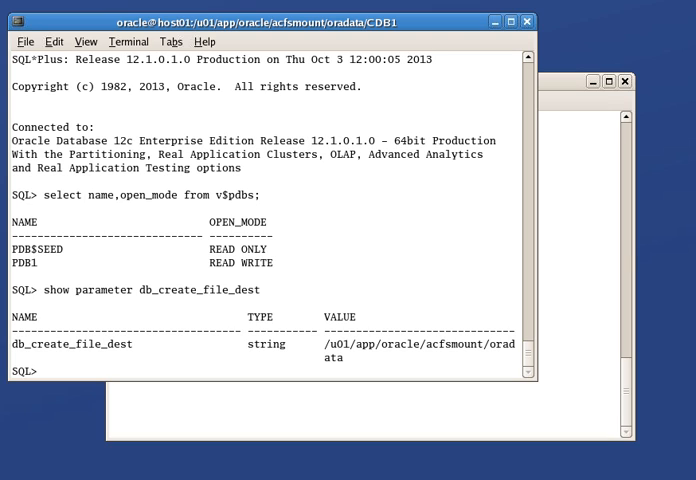
text(a)
text(lter plu)
text(ggable d)
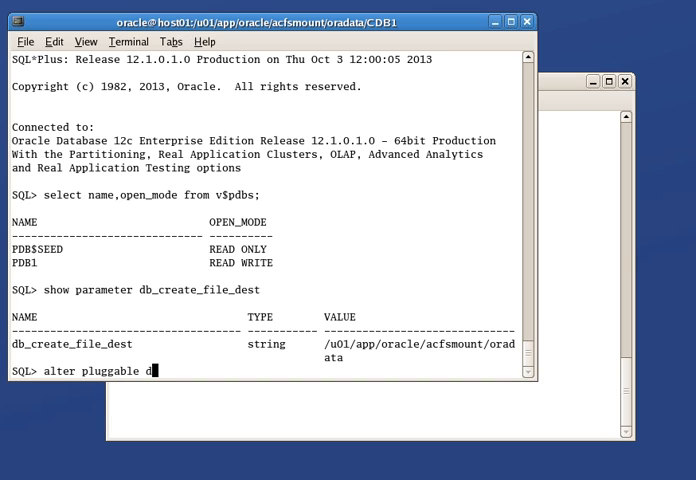
text(atabase )
text(pdb)
text(1 close )
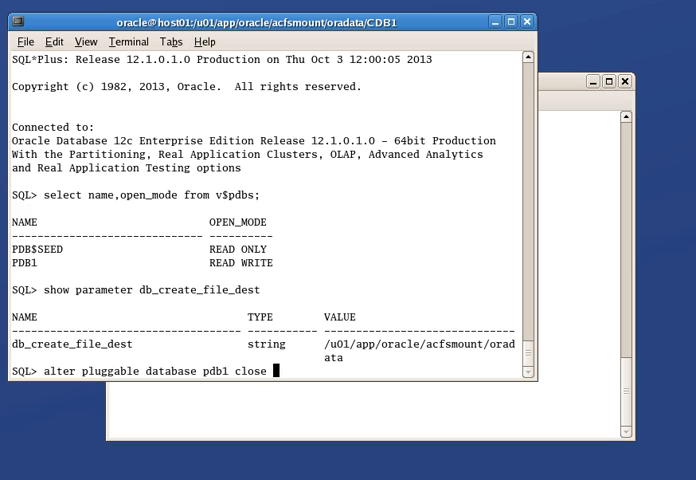
text(immedi)
text(ate ins)
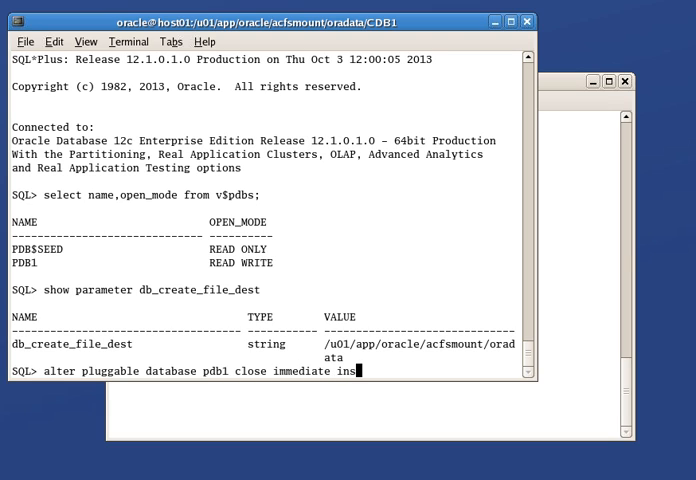
text(tances)
text(=all)
text(;)
- Close PDB1 immediately on all instances
key(Return)
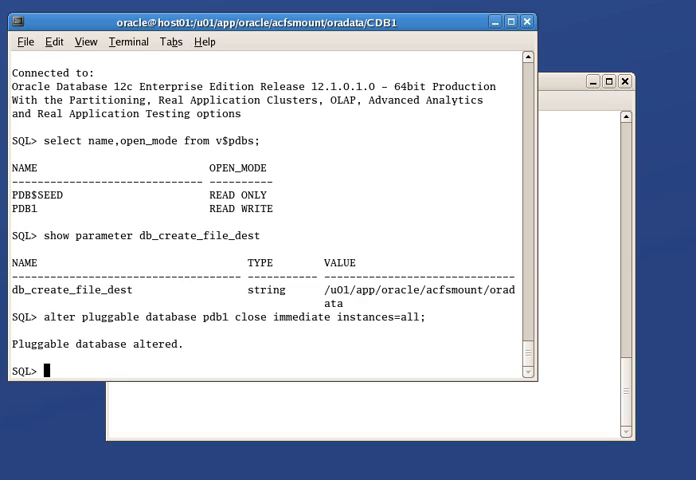
text(create )
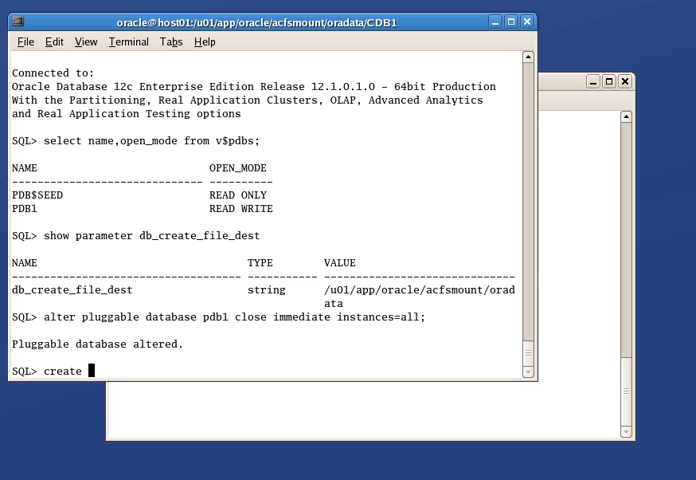
text(plugga)
text(ble database )
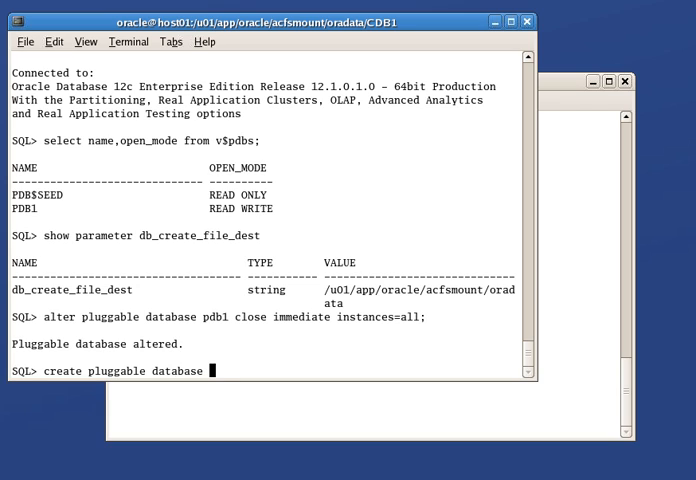
text(pdb)
text(2 fro)
text(m pdb)
text(1 sna)
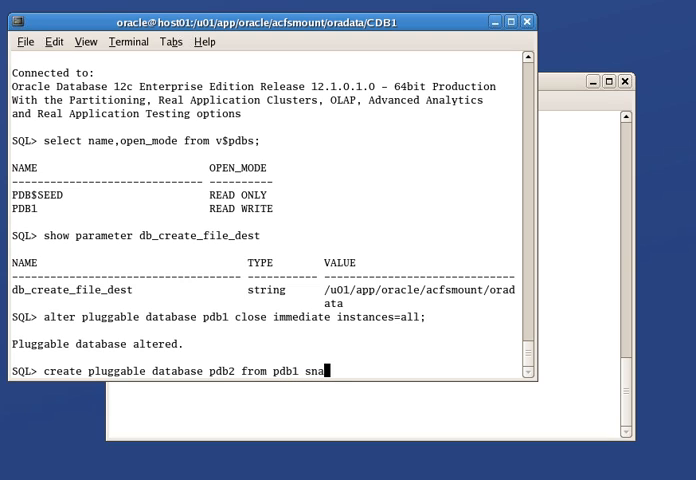
text(pshot )
text(copy;)
- Attempt to create pdb2 from pdb1 by snapshot copy, failing with ORA-65081
key(Return)
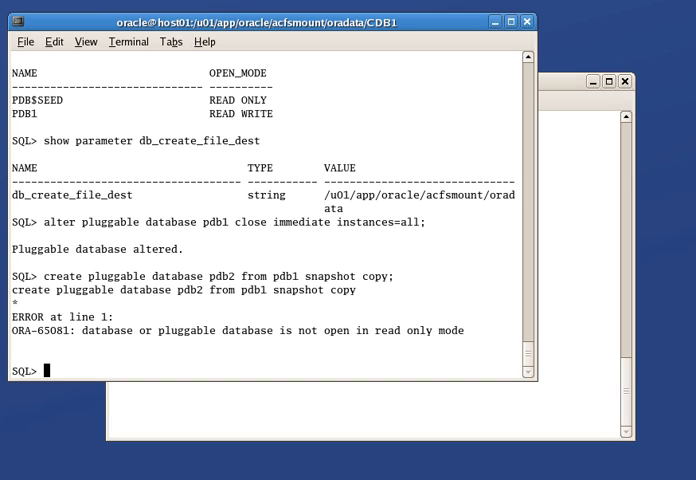
text(alter)
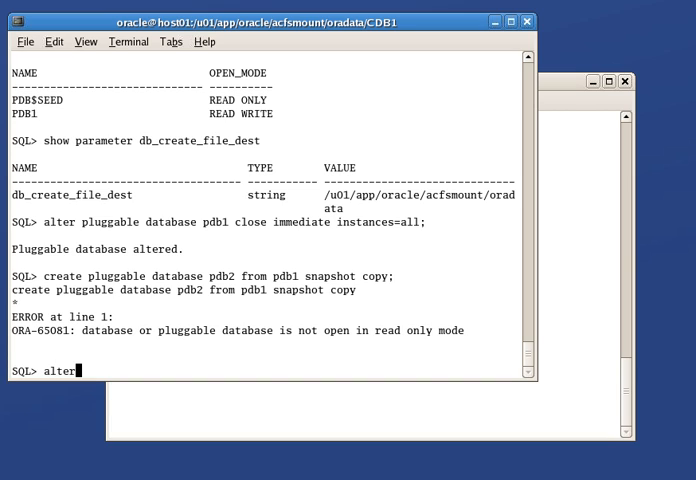
text( pluggabl)
text(e databa)
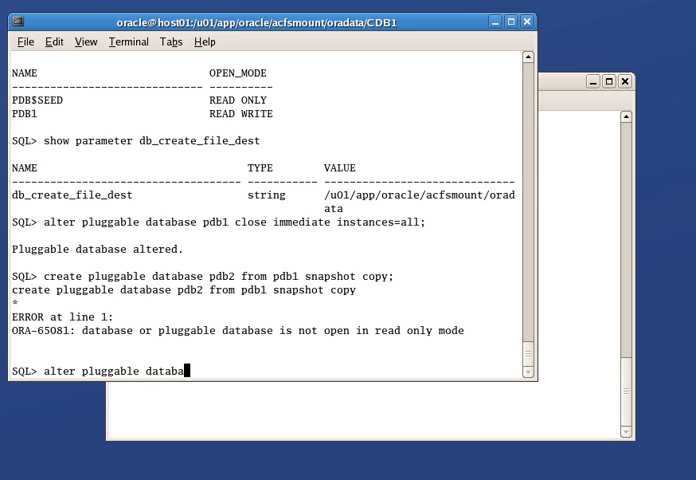
text(se pdb)
text(1 open )
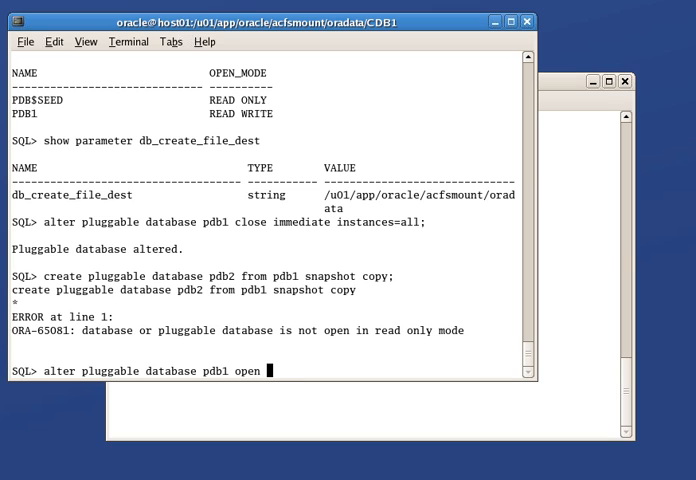
text(read)
text( only)
text(;)
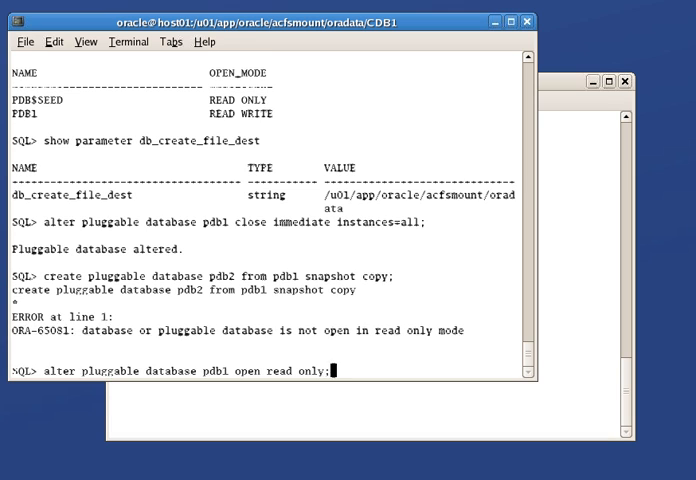
- Reopen pdb1 in read only mode
key(Return)
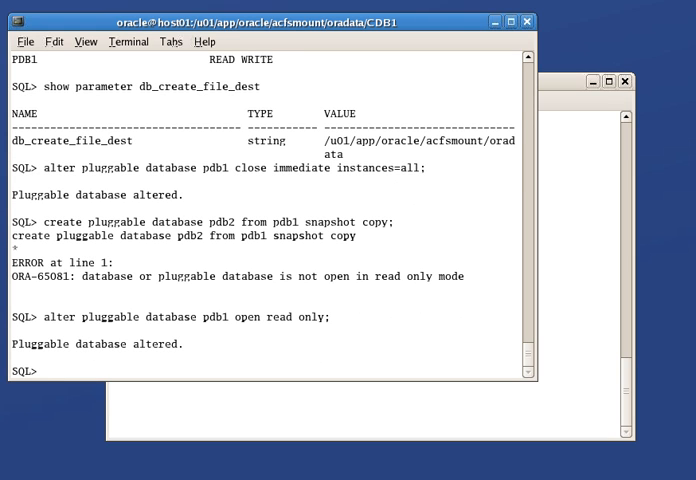
text(create )
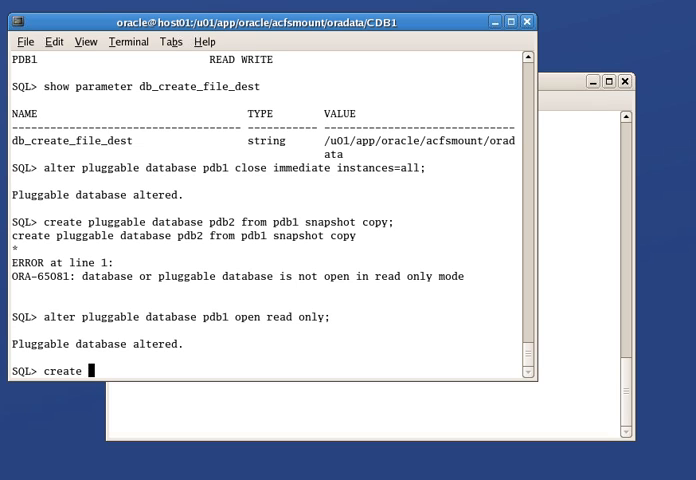
text(plugg)
text(able databa)
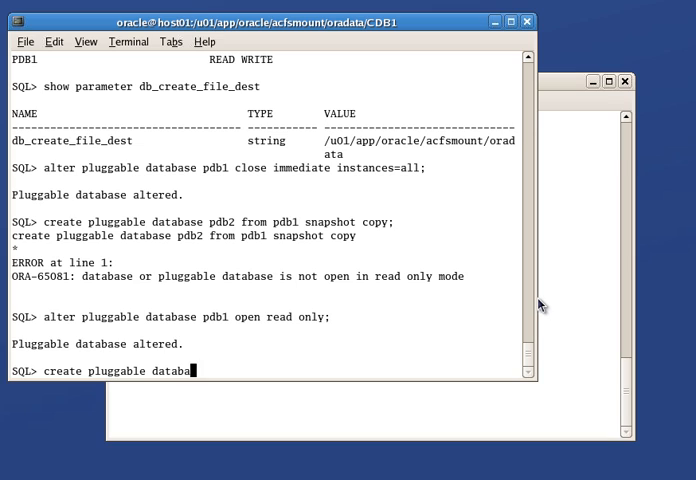
text(se )
text(pdb2 )
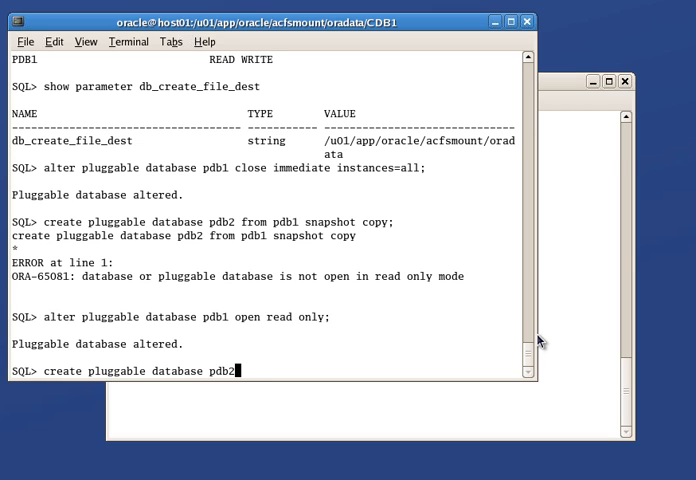
text(from pd)
text(b1 s)
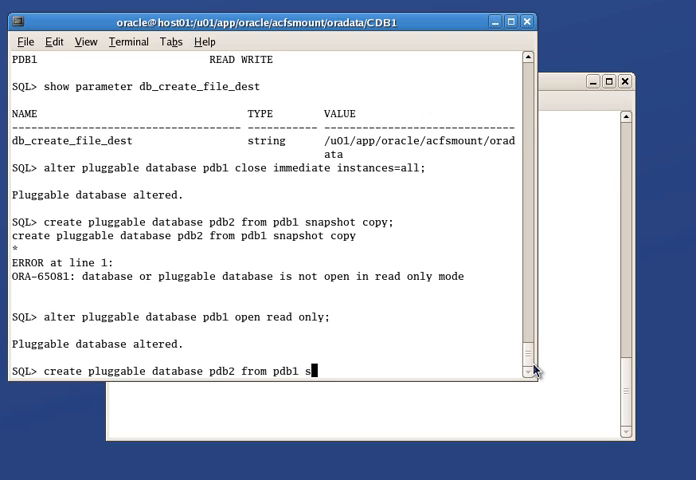
text(napshot )
text(copy)
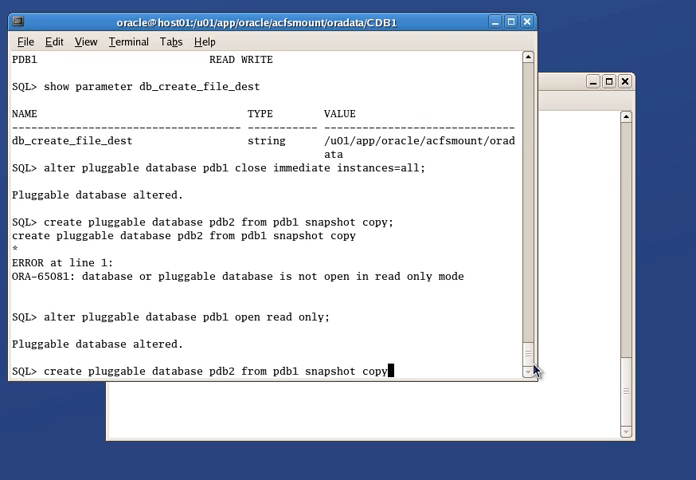
text(;)
- Create pdb2 from pdb1 as a snapshot copy
key(Return)
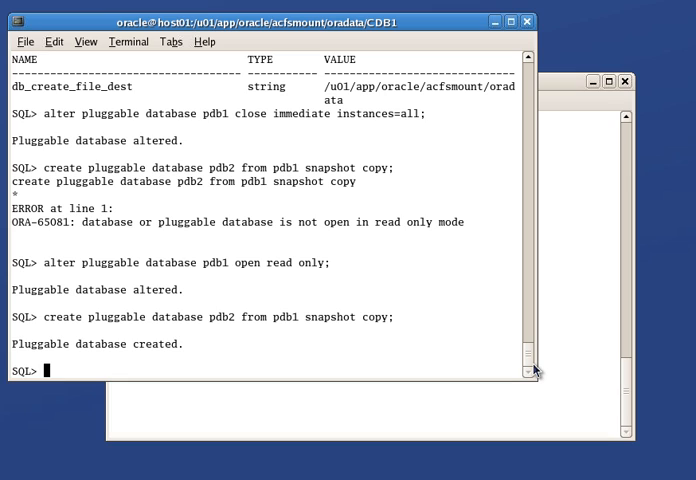
text(al)
text(ter plu)
text(ggable )
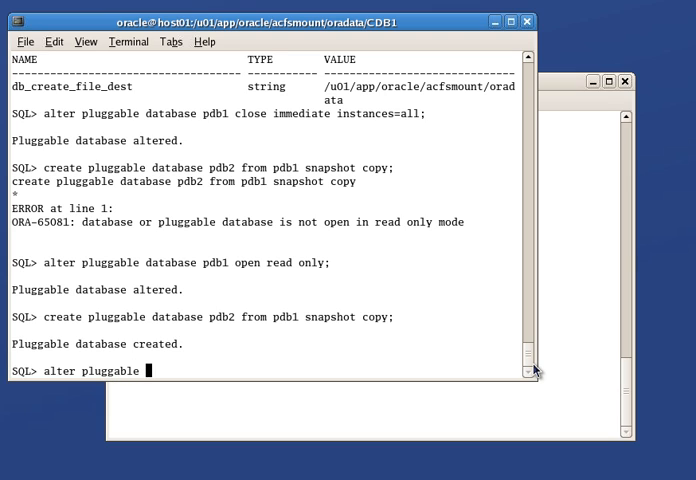
text(datab)
text(ase pdb)
text(2 open )
text(read w)
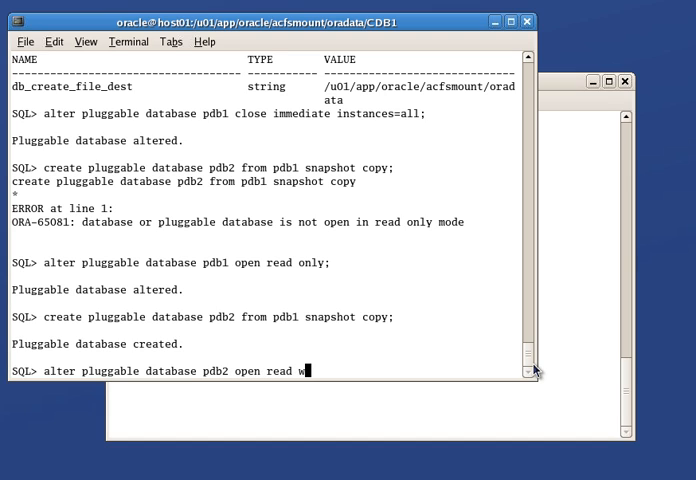
text(ri)
text(te in)
text(stances)
text(=all;)
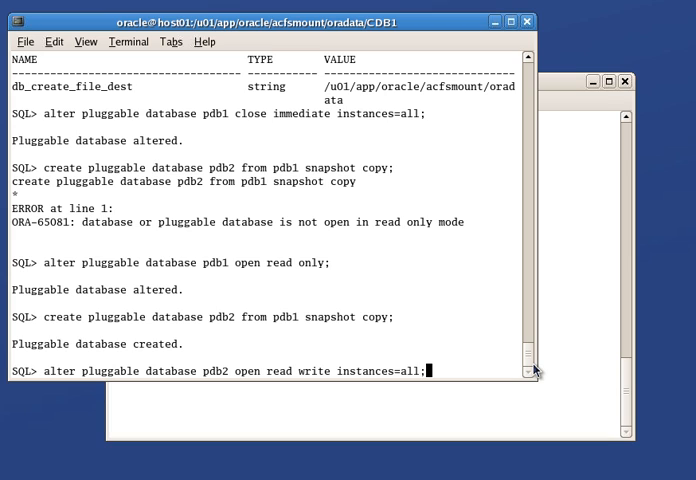
- Open pdb2 read write on all instances
key(Return)
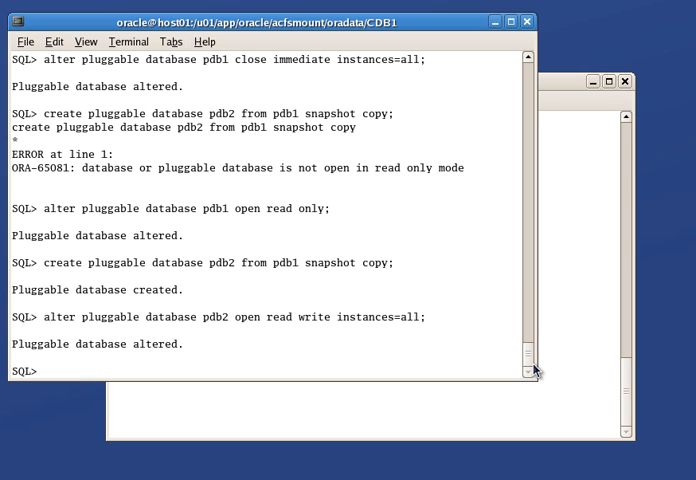
text(alt)
text(er plugga)
text(ble database pdb1 close)
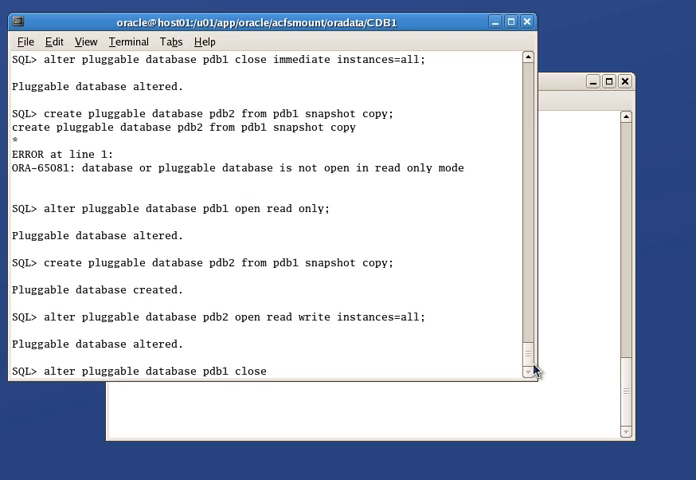
text(;)
- Close pdb1 and reopen it read write on all instances
key(Return)
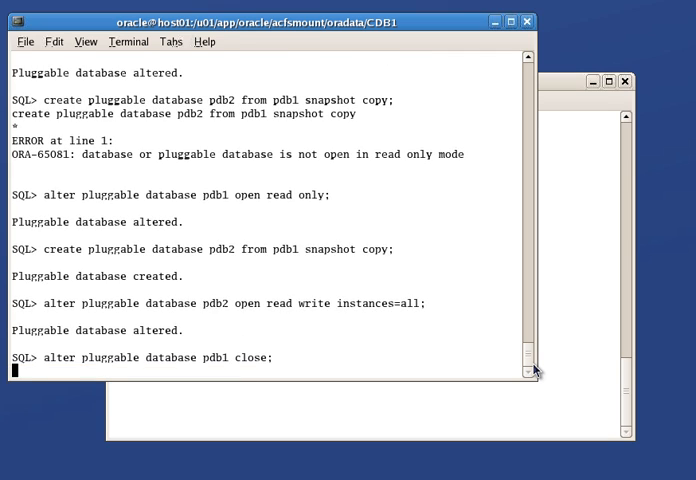
text(alte)
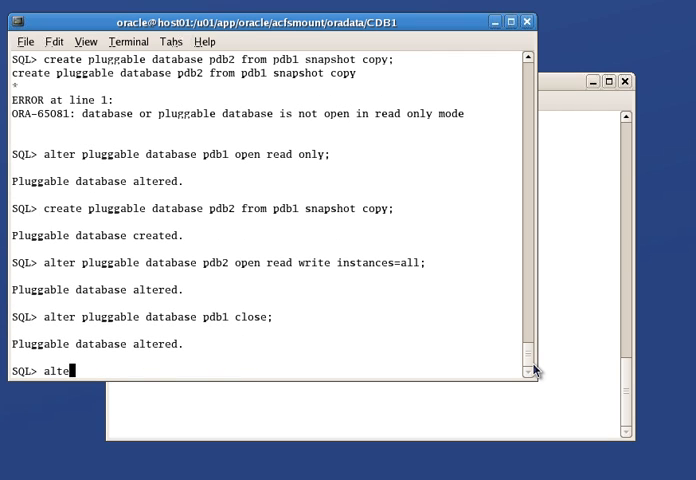
text(r pluggable database pdb1 open )
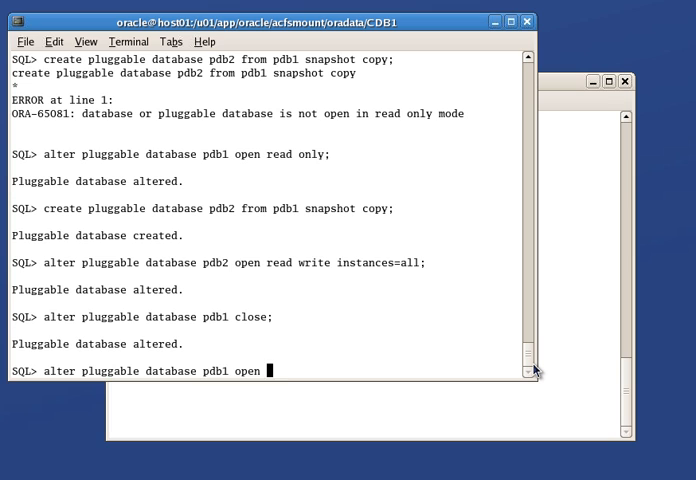
text(read write instances=all;)
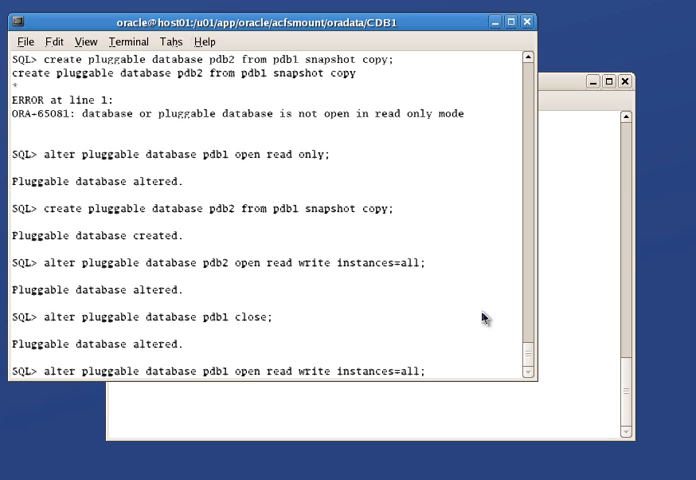
key(Return)
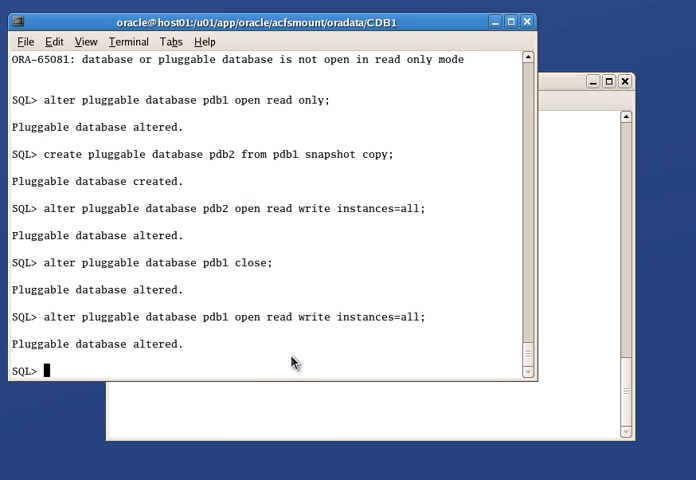
text(selec)
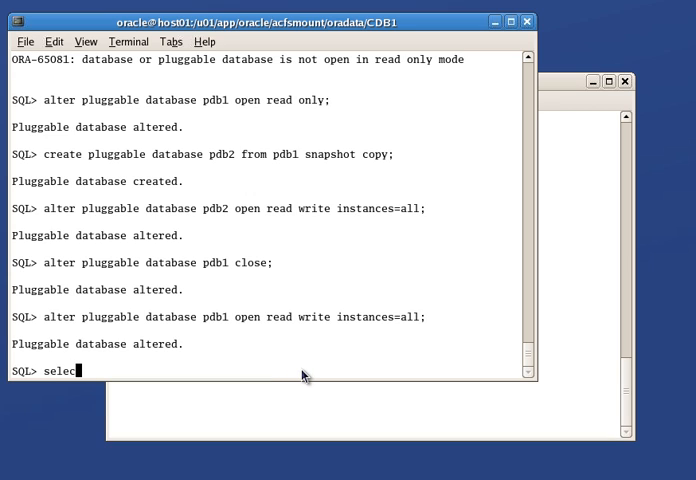
text(t na)
text(me,open)
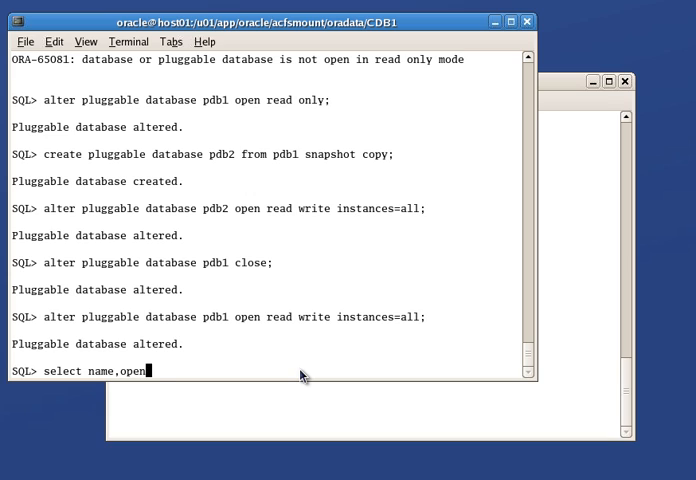
text(_mode fro)
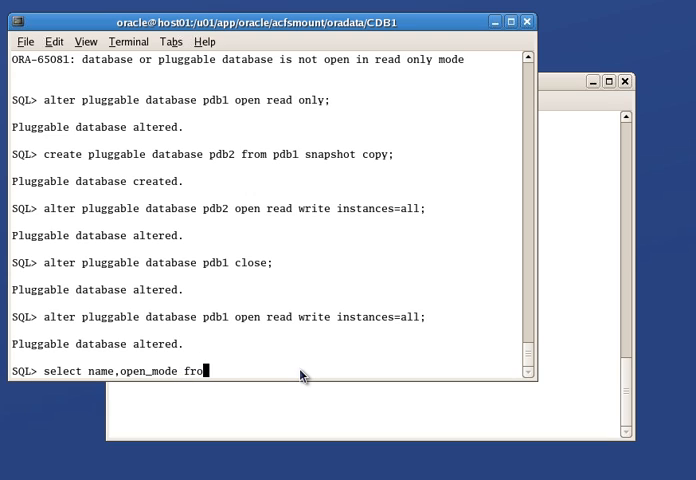
text(m v$p)
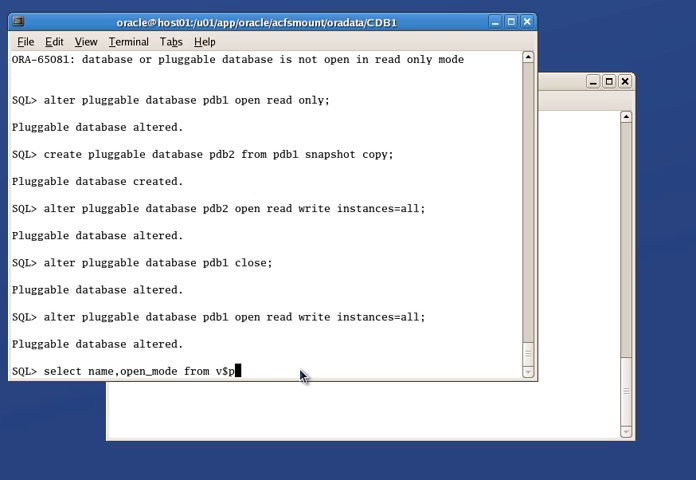
text(dbs;)
- Query v$pdbs to confirm PDB1 and PDB2 are READ WRITE, then exit SQL*Plus to the shell
key(Return)
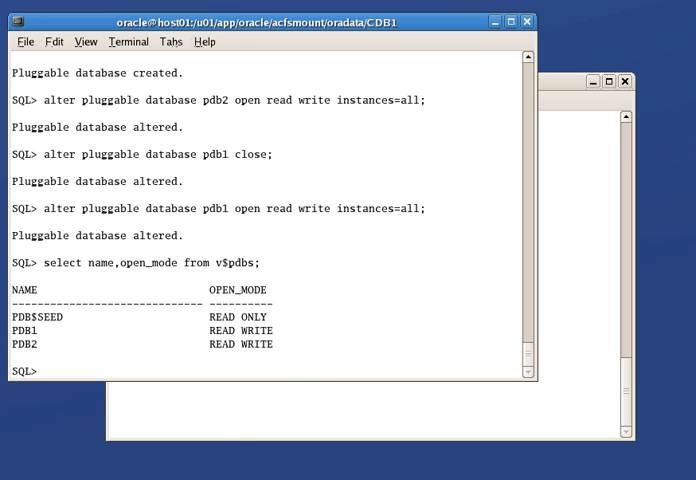
text(exit)
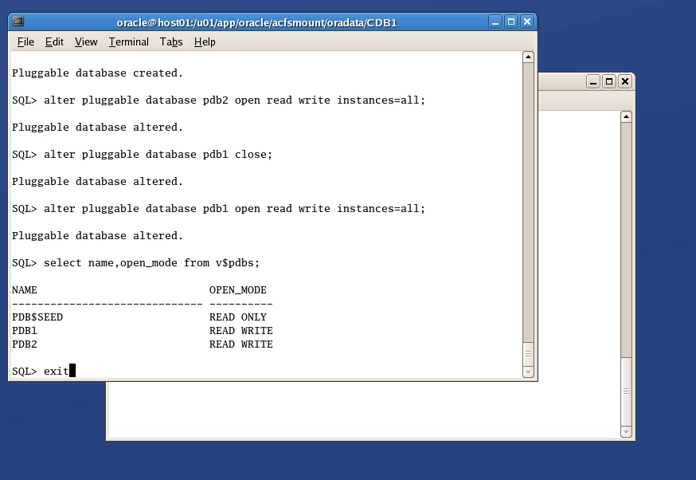
text(;)
key(Return)
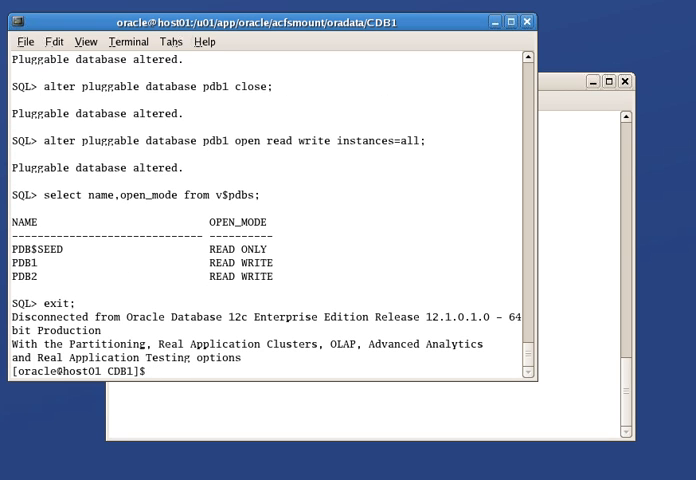
text(ls)
- List the CDB1 folder and move into the cloned PDB's GUID-named folder (E*8D)
key(Return)
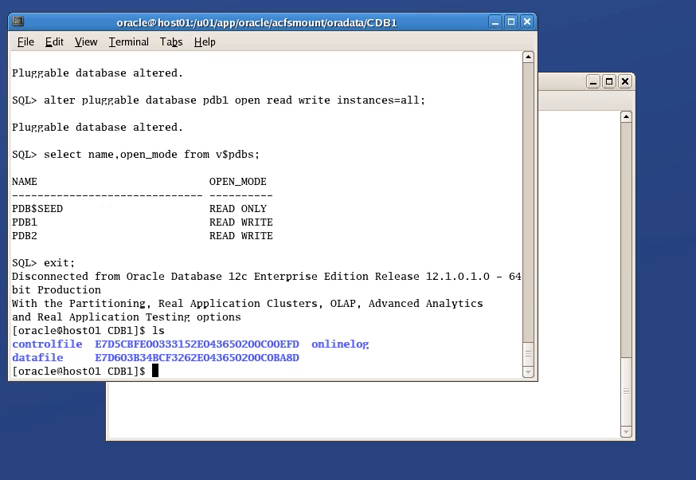
text(cd E*8D)
key(Return)
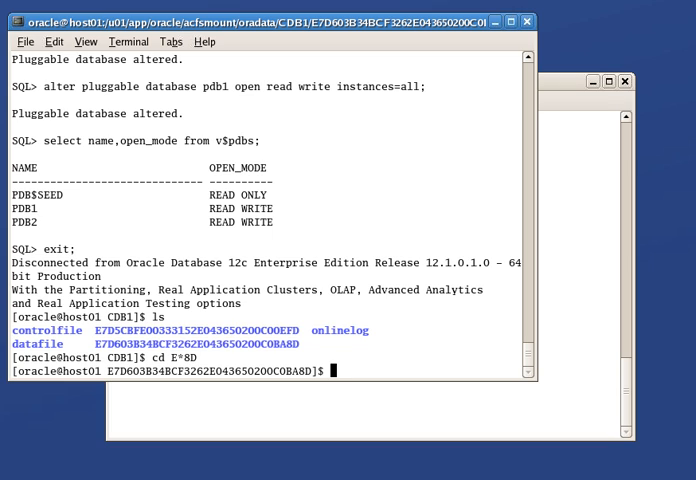
text(ls)
key(Return)
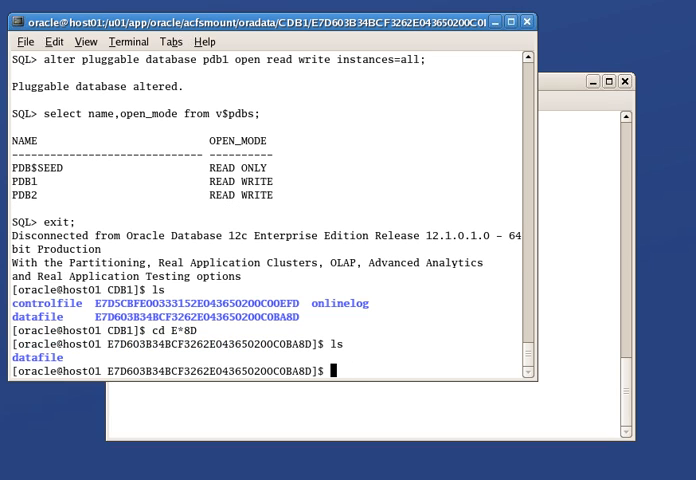
text(cd)
text( d*)
- List pdb2's datafile folder in detail, showing sysaux, system and users as symlinks into the ACFS snapshot
key(Return)
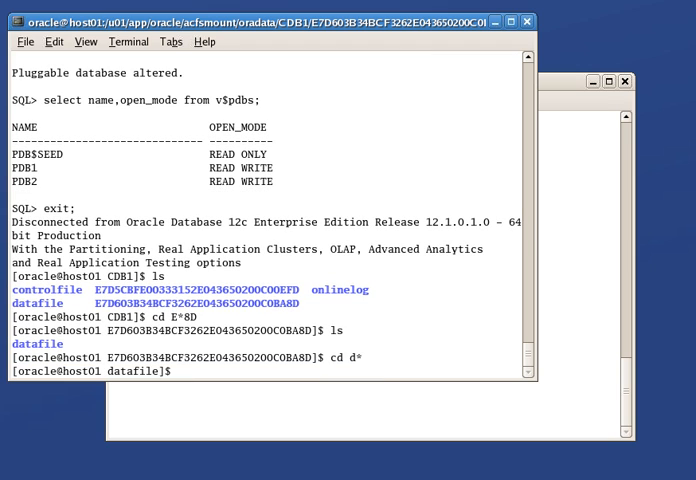
text(ls)
key(Return)
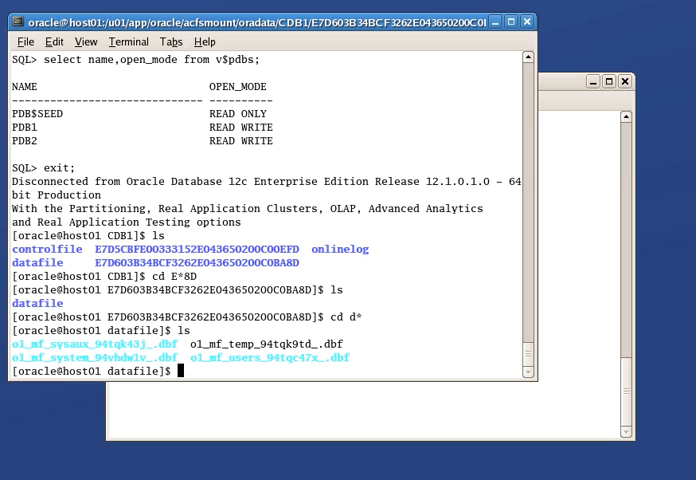
text(ls -la)
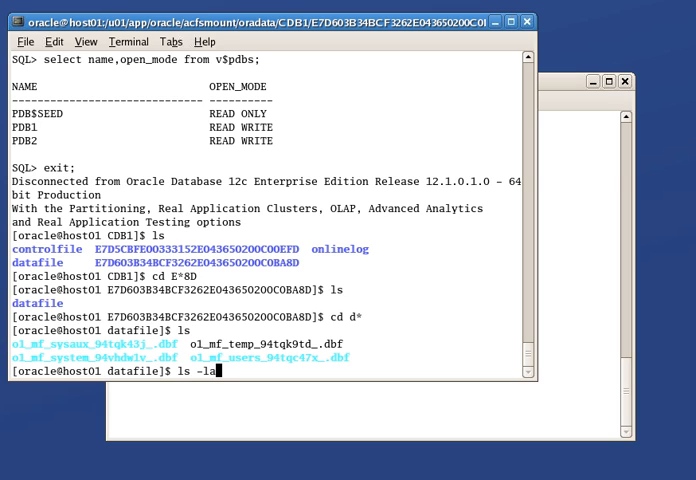
key(Return)
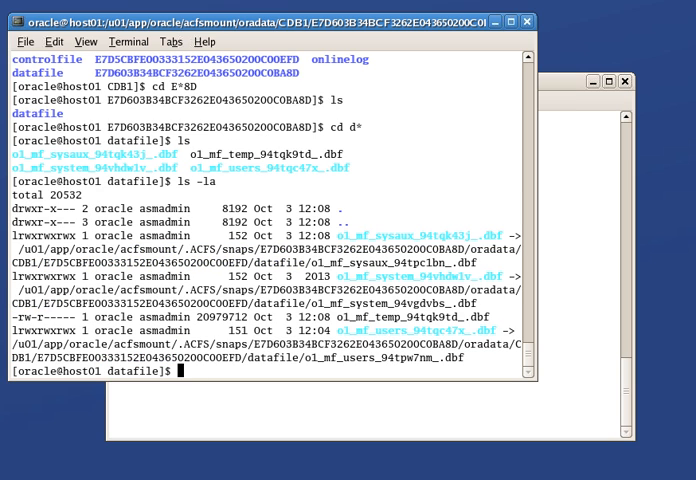